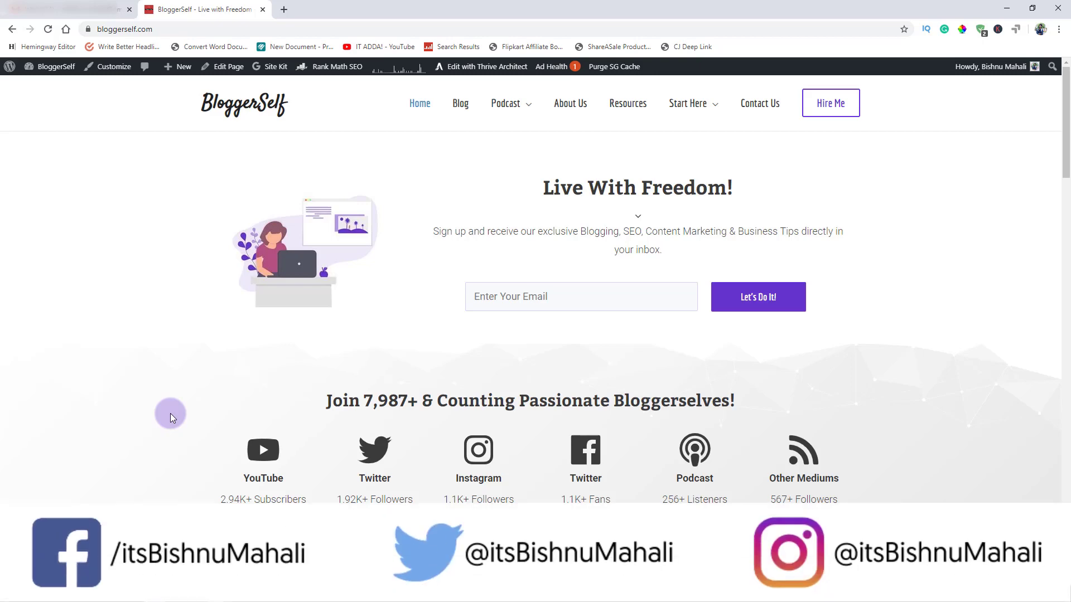
Load monsterinsights.com in a new Chrome tab using the 'mons' address-bar autocomplete.
scroll(164, 363, "down", 5)
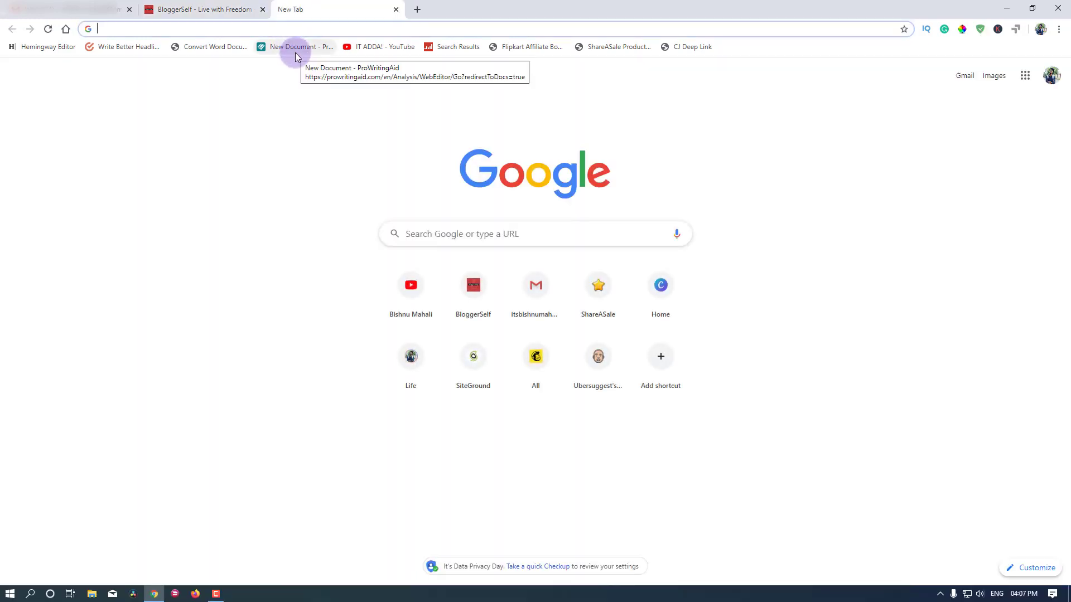
type("mons")
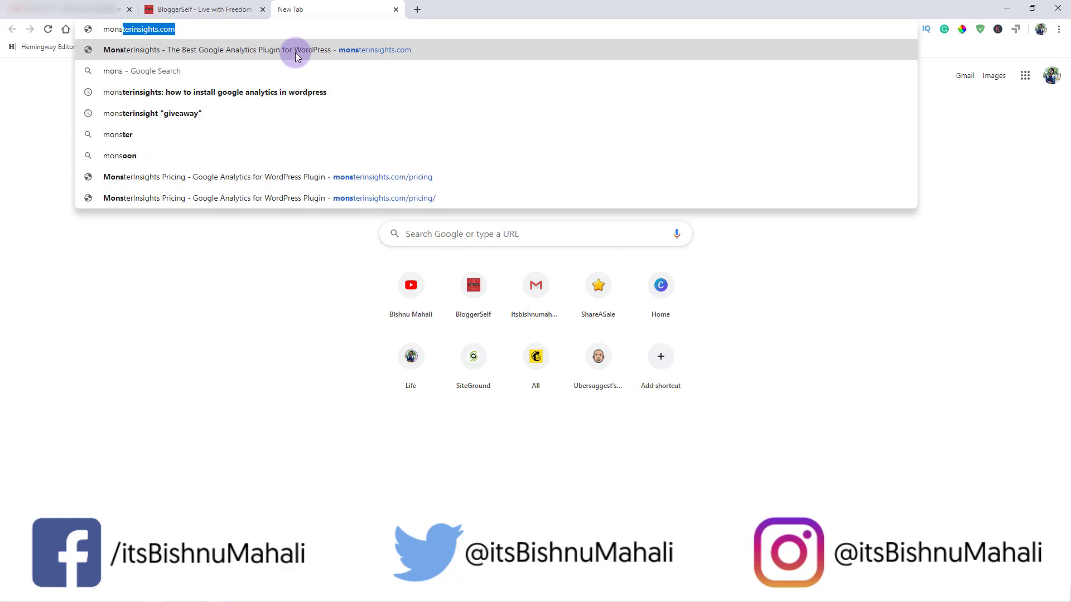
key("Return")
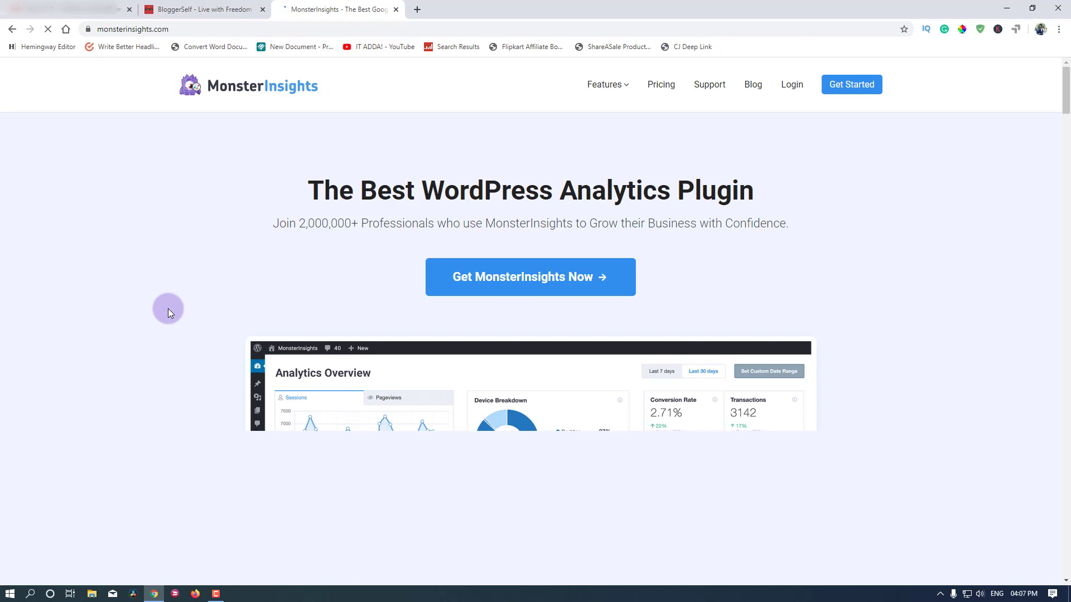
Compare plans on the Pricing page and start checkout for MonsterInsights Pro, 5 sites.
scroll(182, 336, "down", 5)
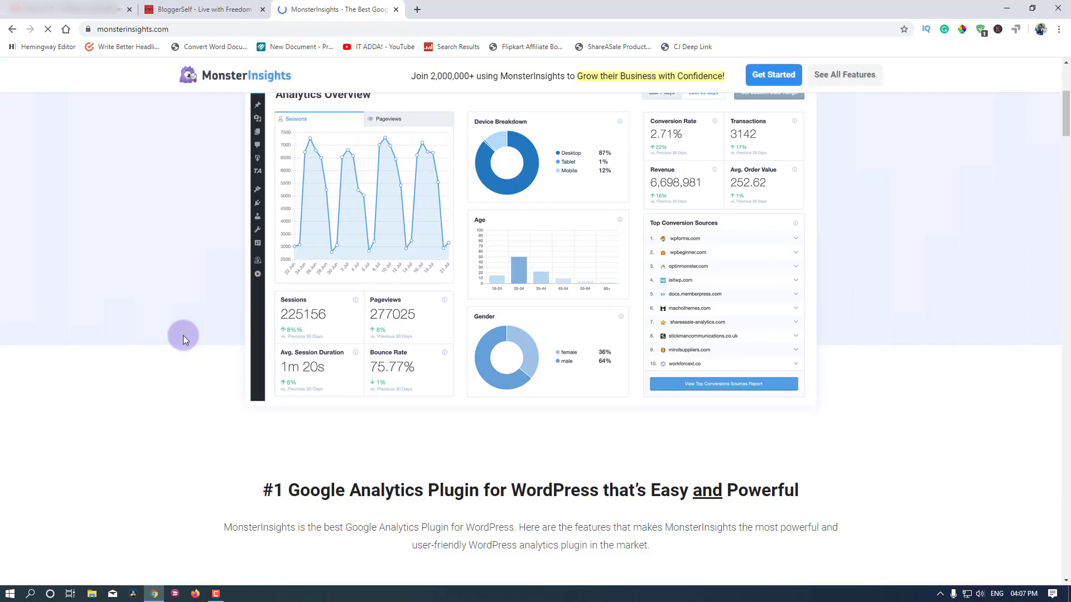
scroll(183, 336, "up", 5)
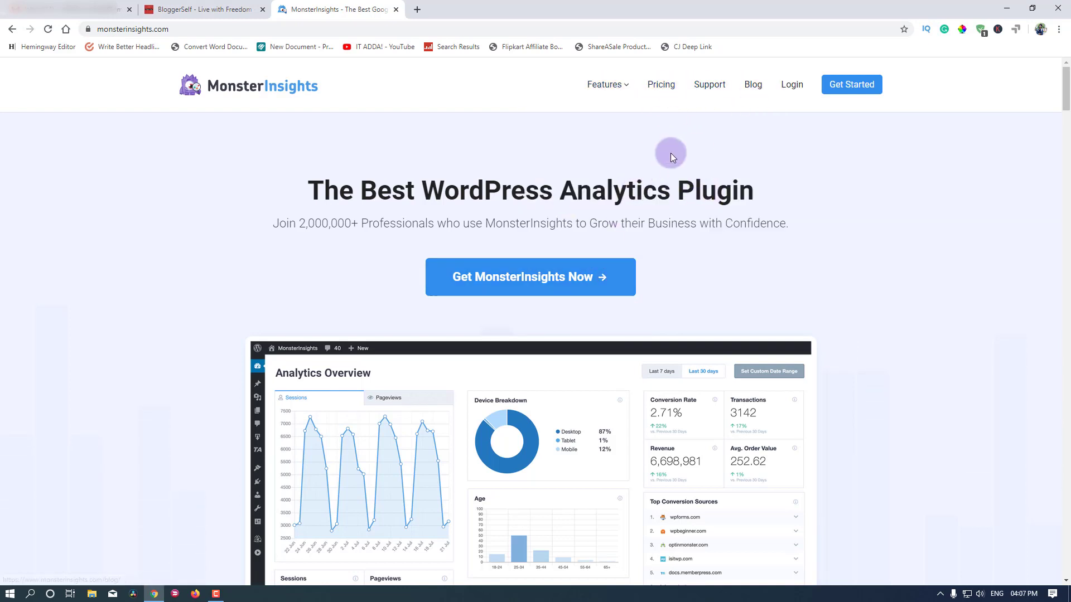
left_click(662, 89)
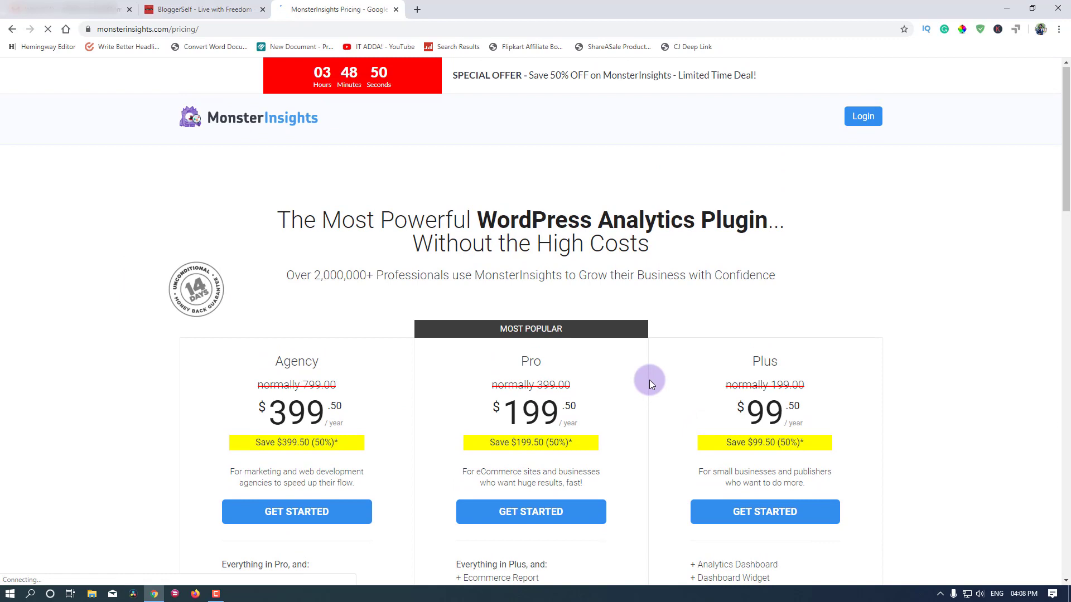
scroll(440, 315, "down", 4)
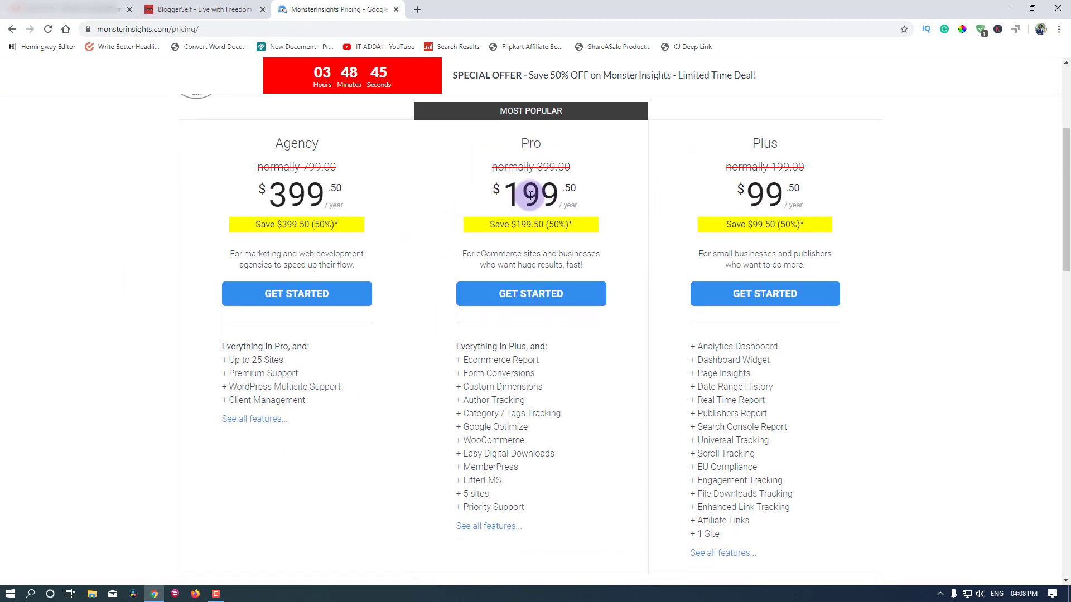
scroll(454, 246, "down", 1)
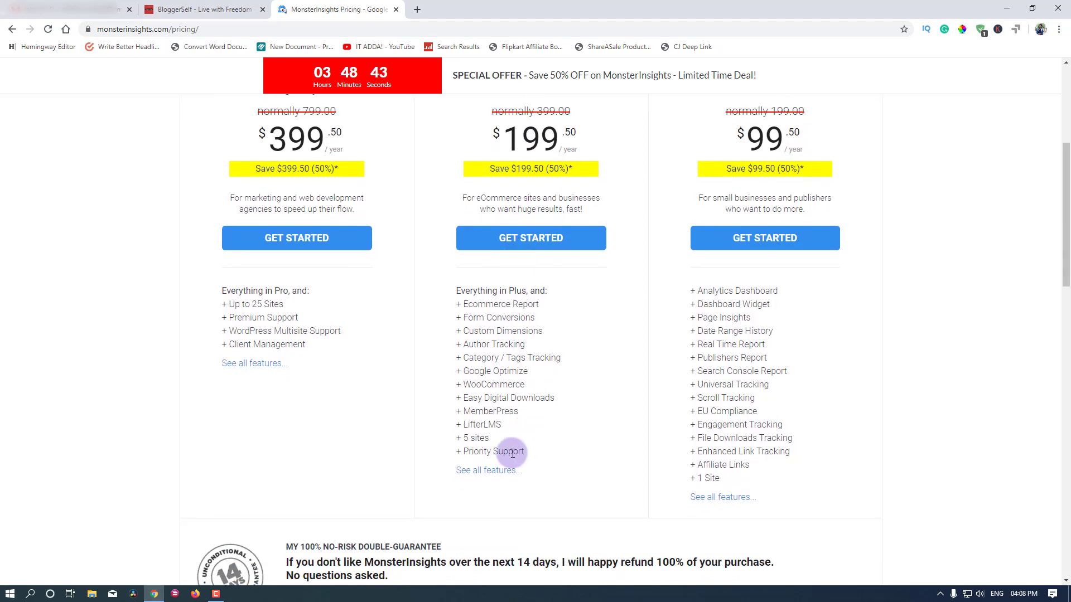
left_click_drag(455, 445, 489, 440)
left_click(559, 410)
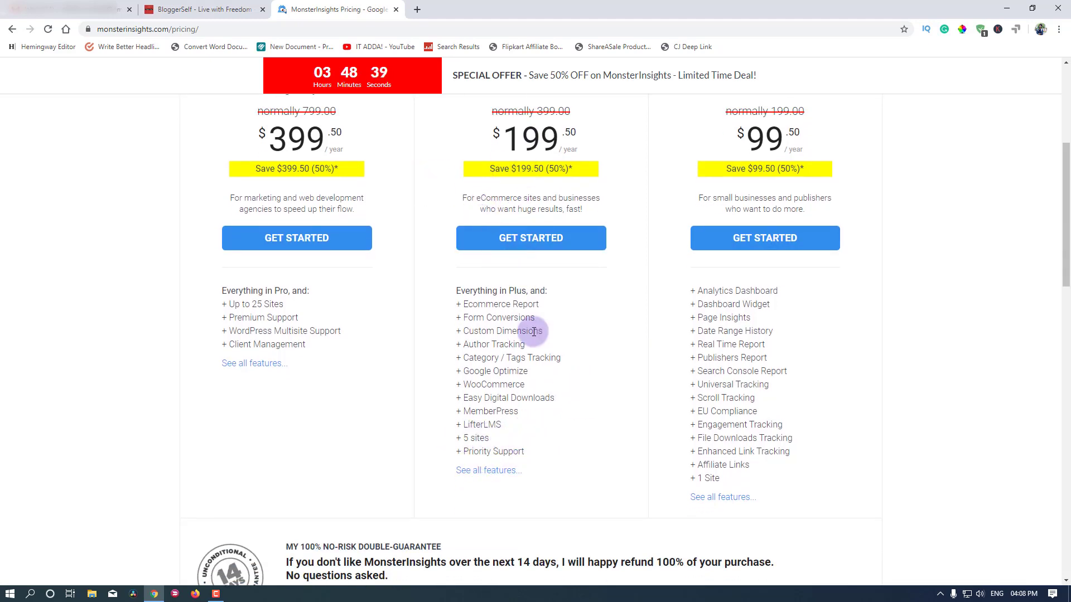
scroll(608, 380, "up", 2)
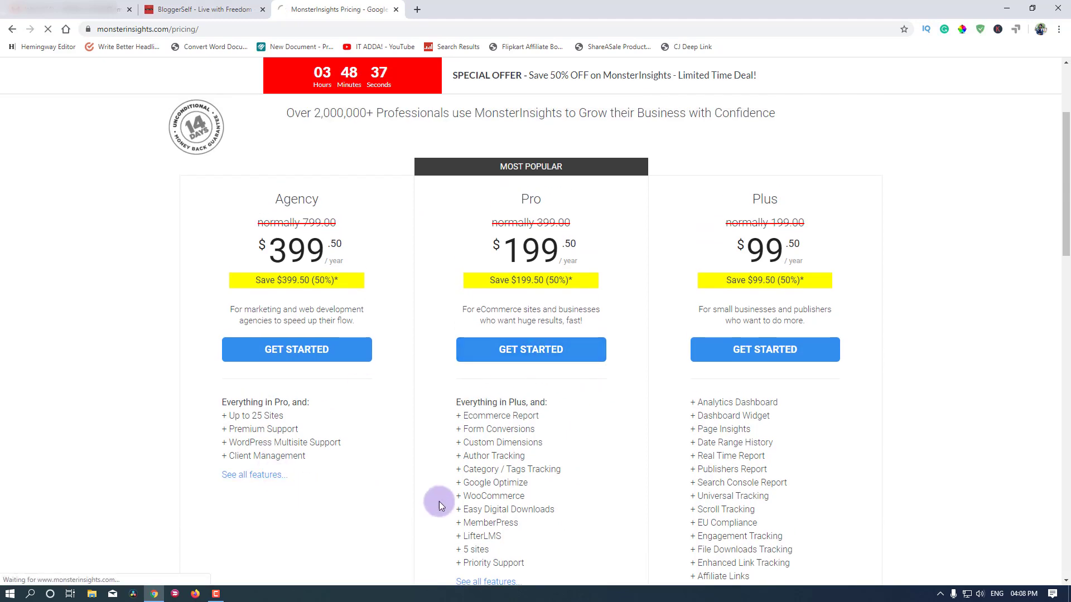
left_click(532, 356)
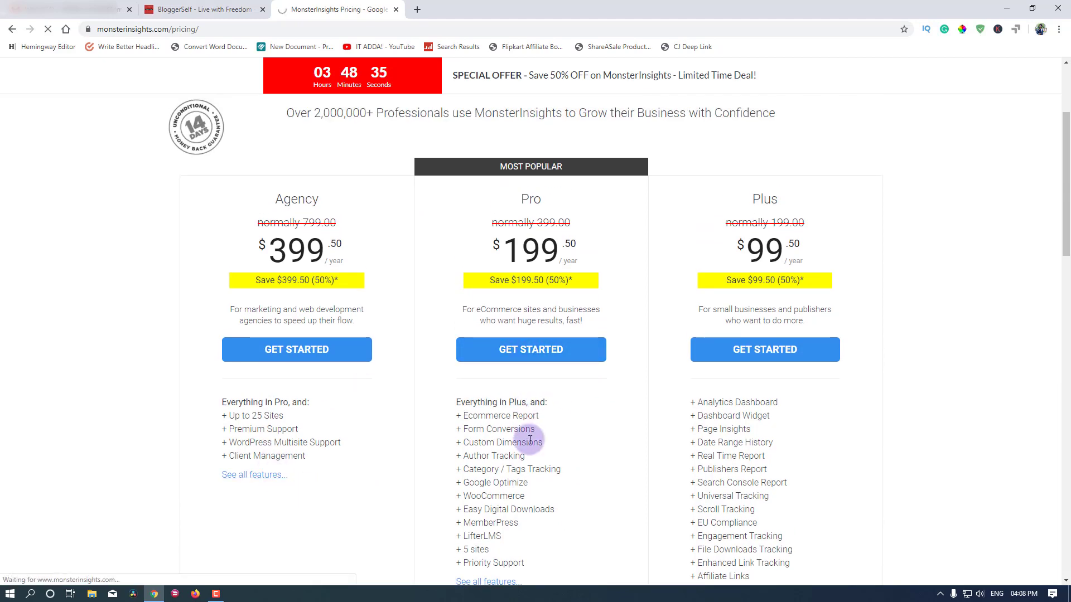
scroll(530, 440, "up", 3)
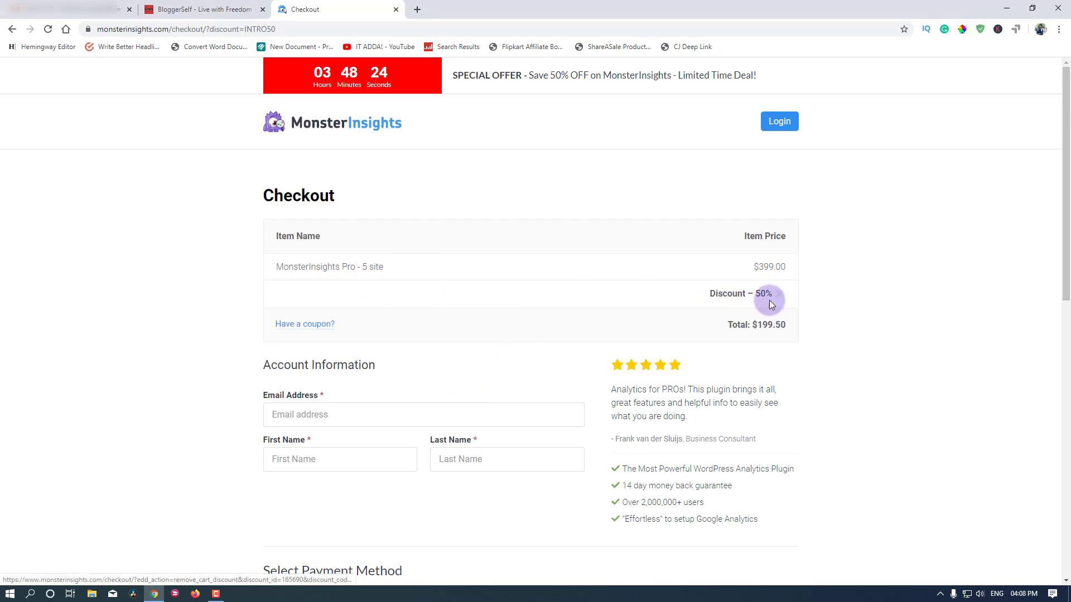
Remove the 50% discount from the order and dismiss the 60% off offer popup.
scroll(363, 361, "down", 3)
scroll(366, 363, "up", 3)
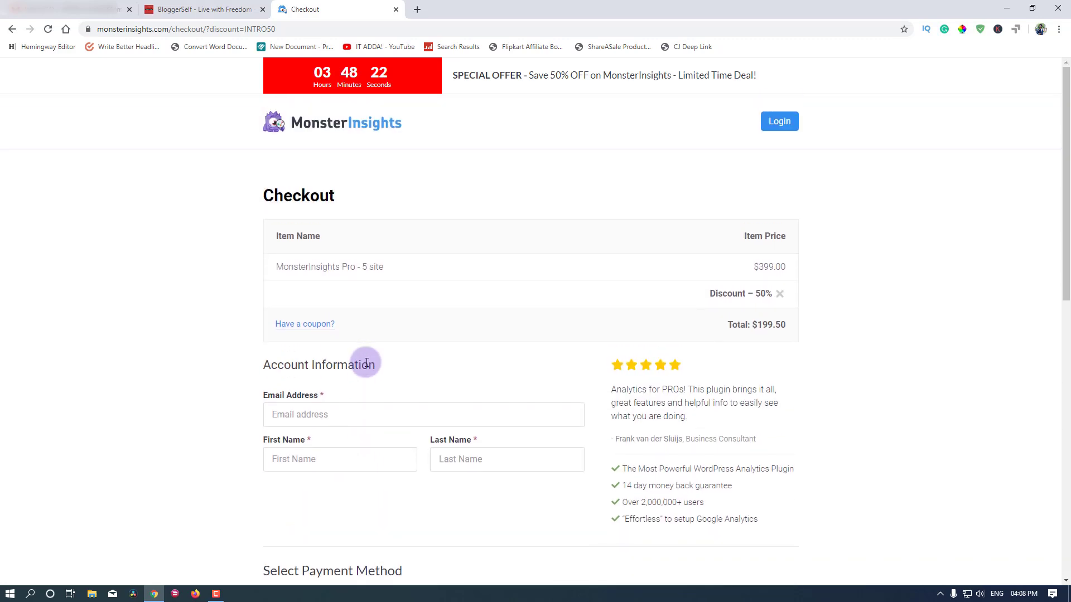
left_click(777, 295)
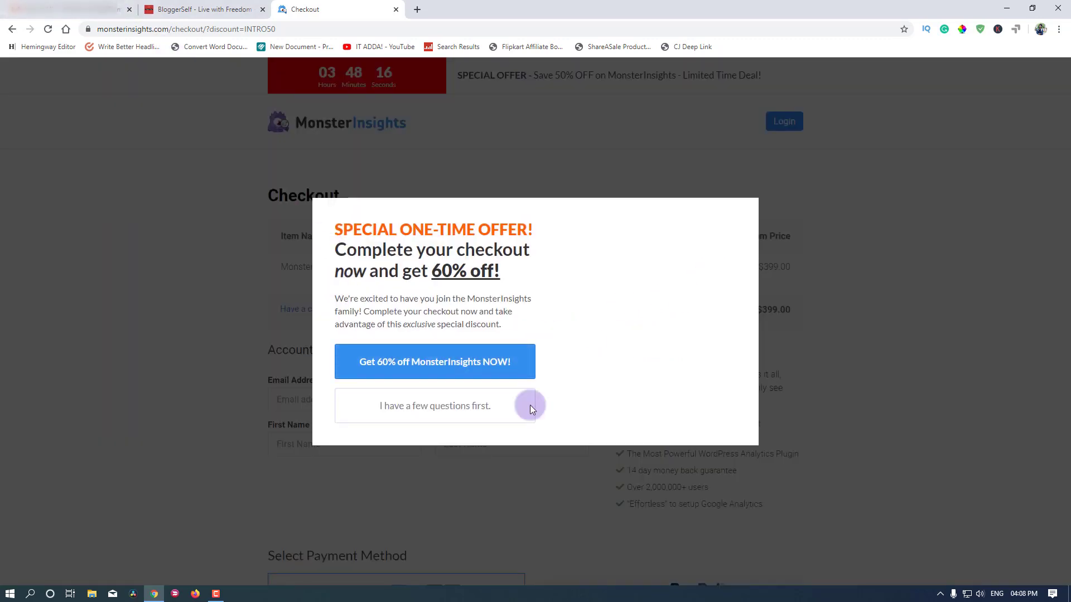
left_click(855, 207)
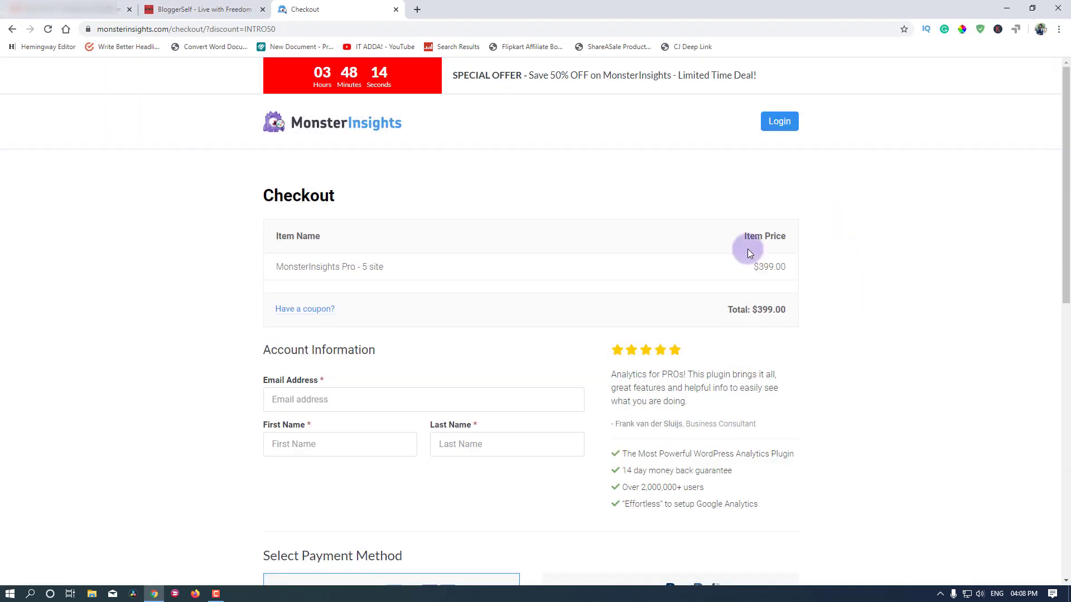
Paste and apply the coupon code, bringing the Pro - 5 site total to $0.00.
scroll(311, 399, "down", 1)
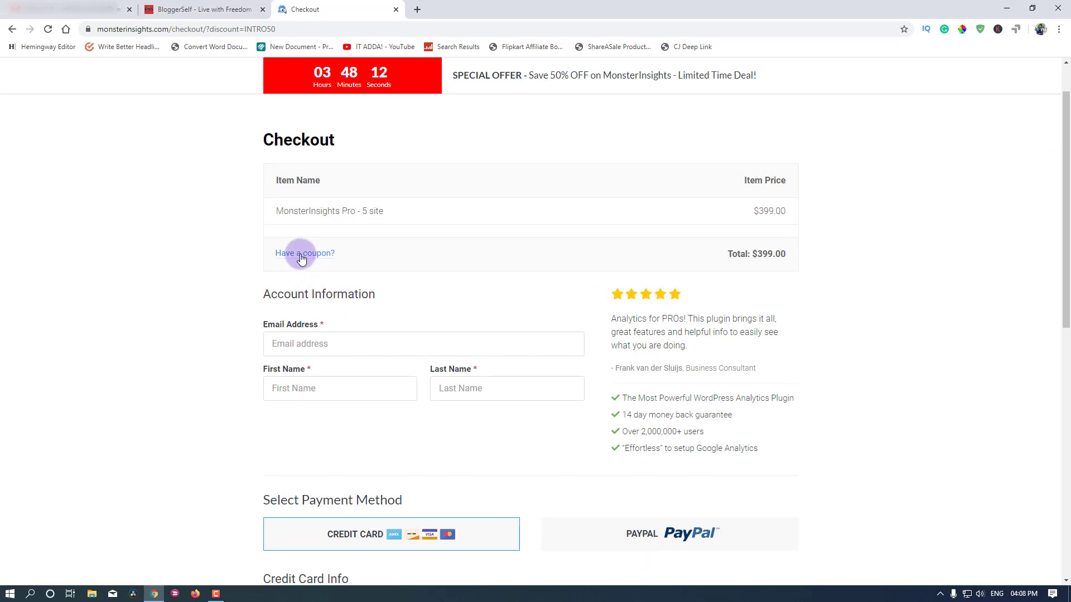
left_click(295, 259)
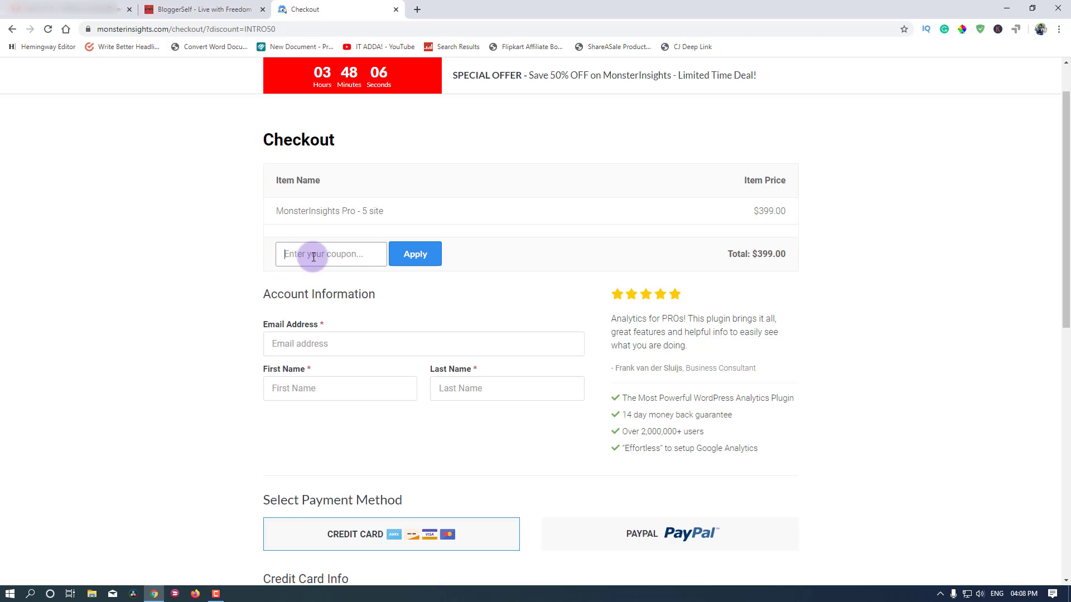
key("ctrl+v")
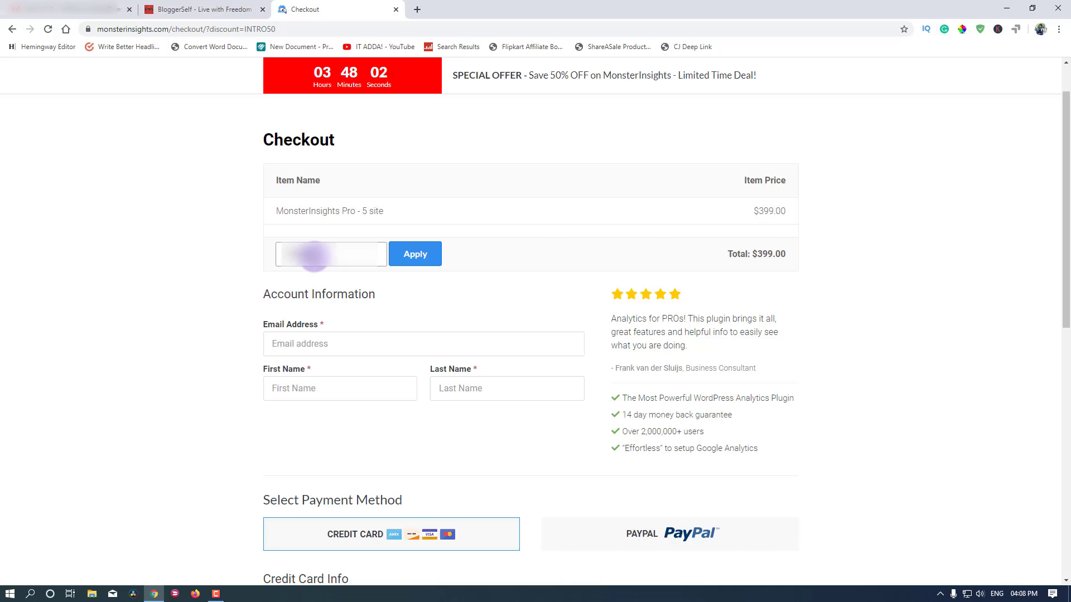
left_click(413, 258)
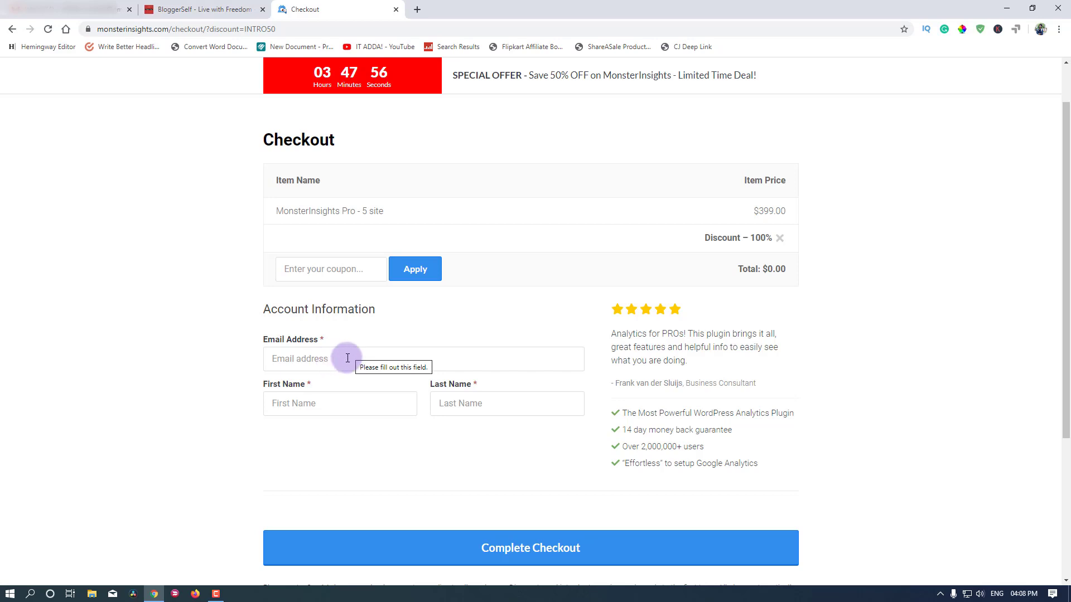
scroll(437, 287, "up", 1)
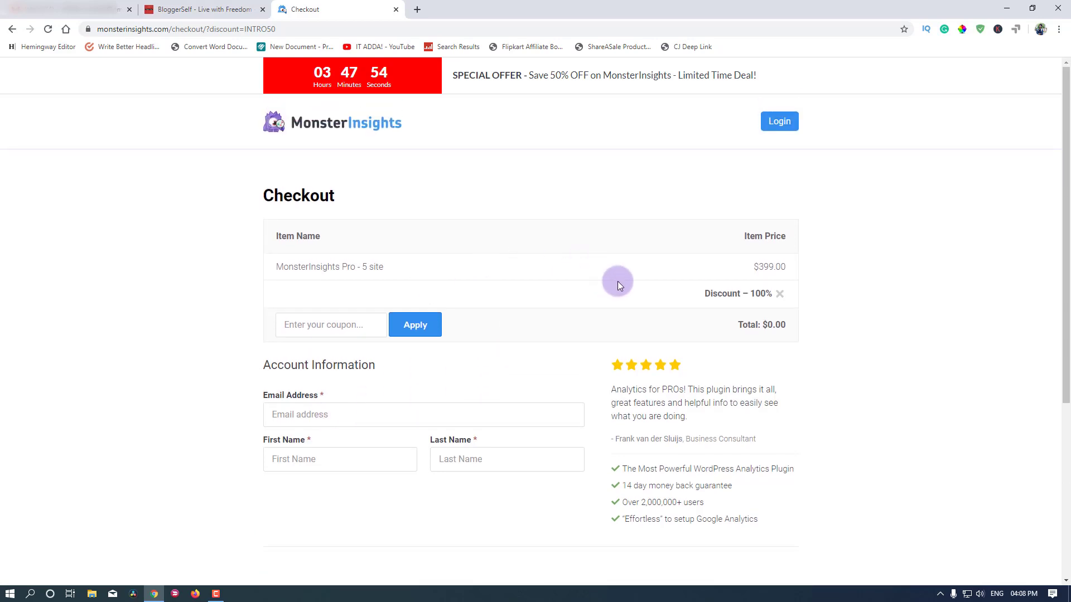
scroll(642, 281, "down", 2)
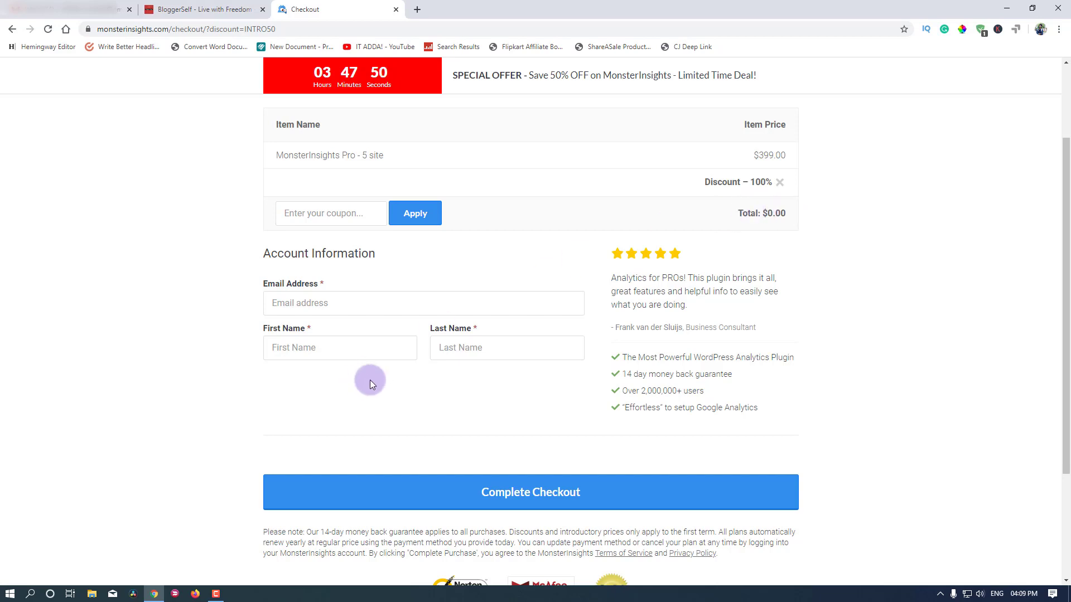
scroll(367, 377, "down", 2)
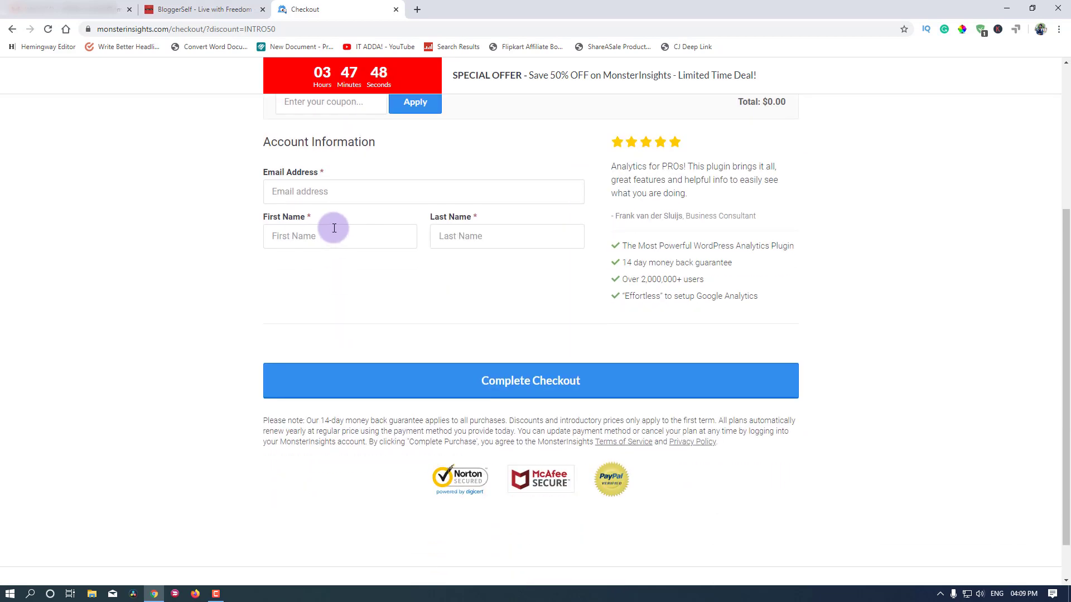
Fill in the account e-mail and name fields, then complete the $0.00 checkout.
left_click(325, 191)
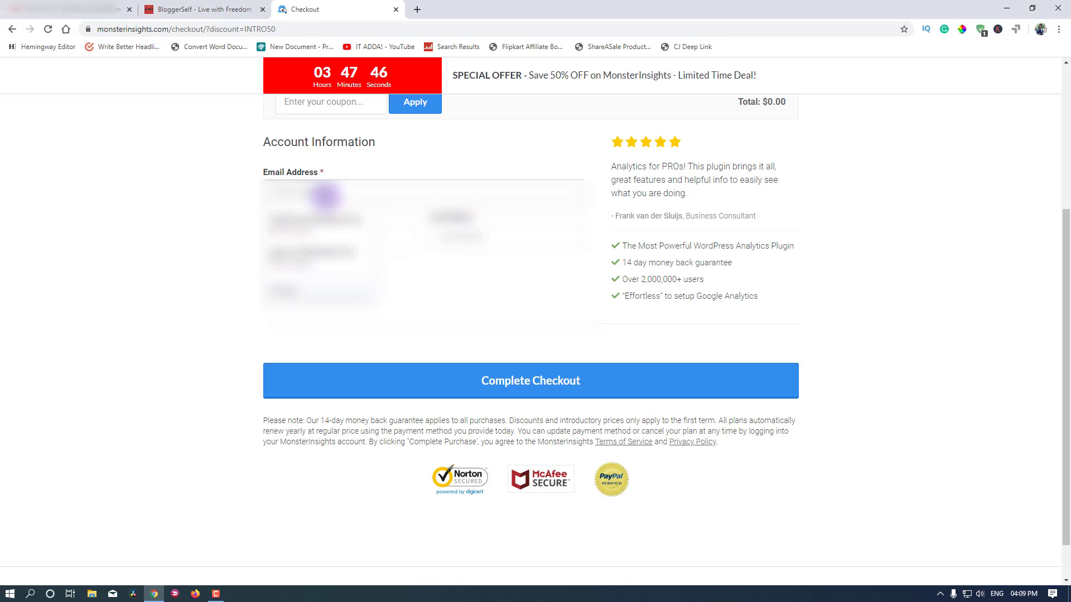
type("a")
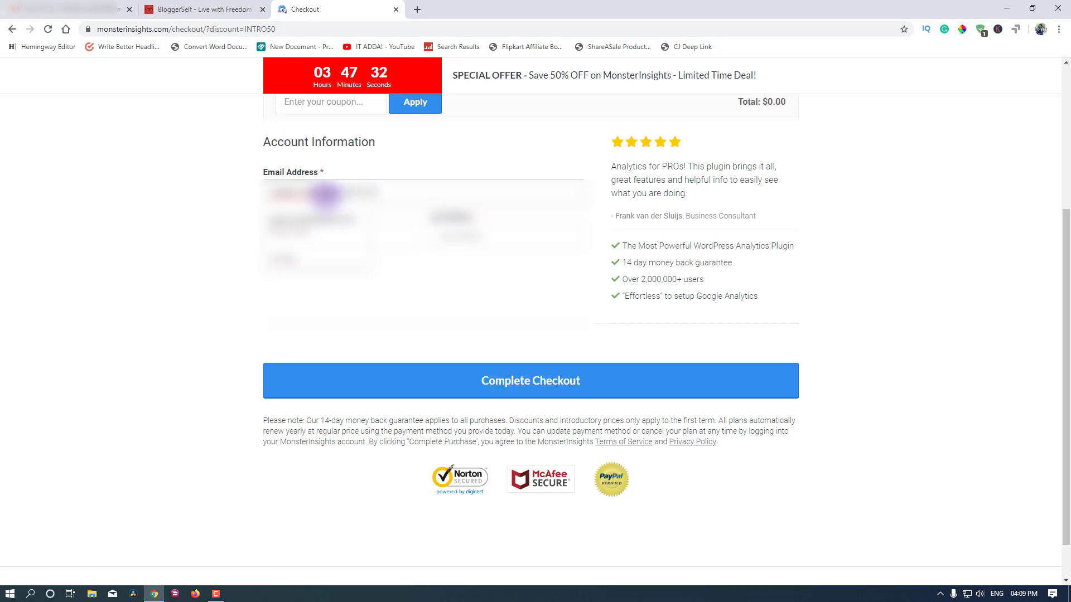
left_click(318, 233)
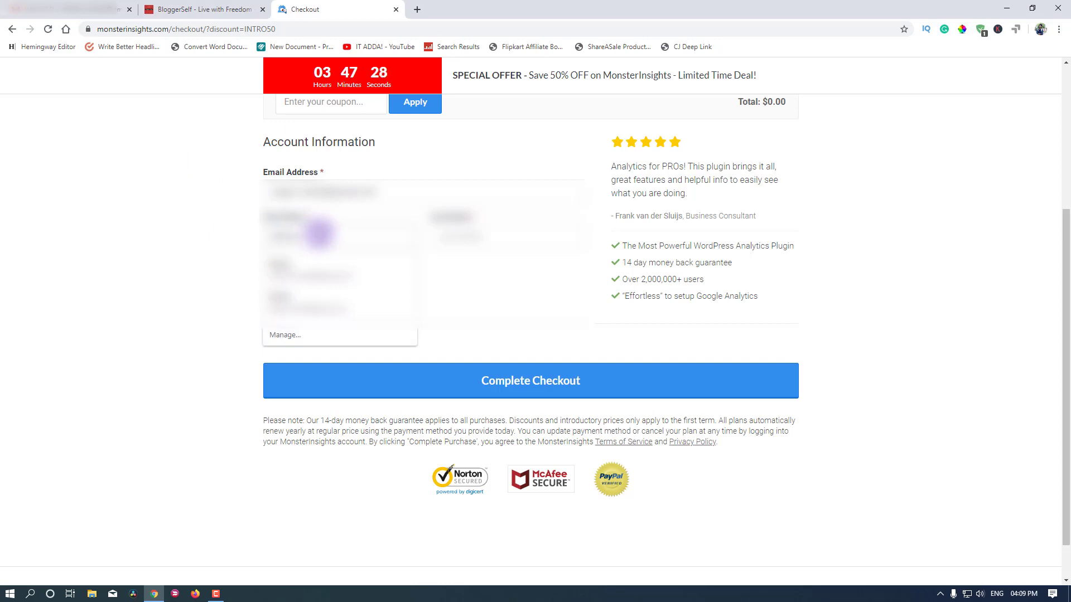
key("Tab")
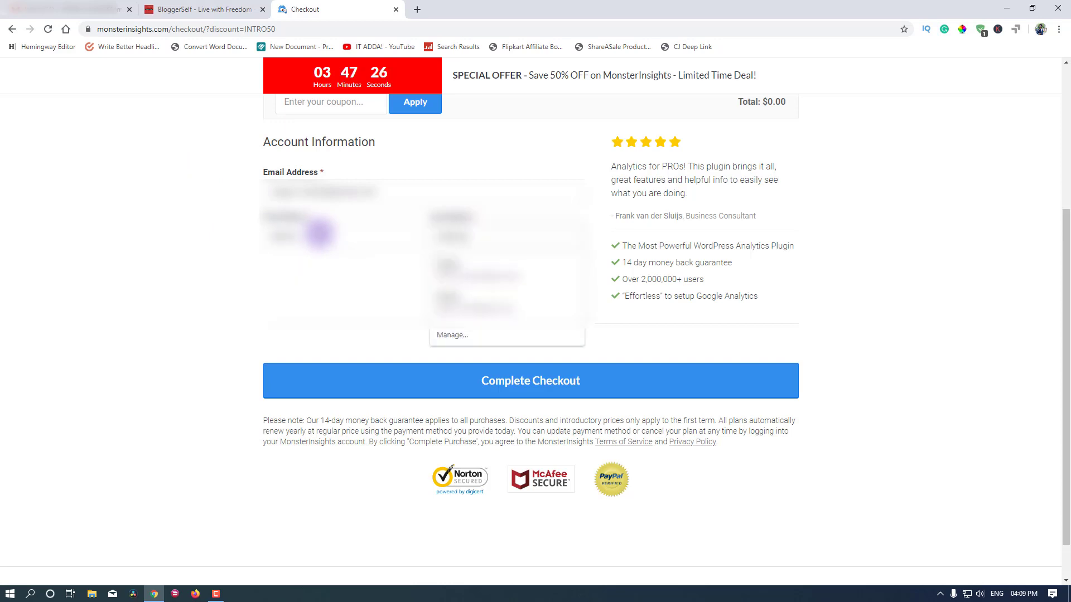
left_click(184, 240)
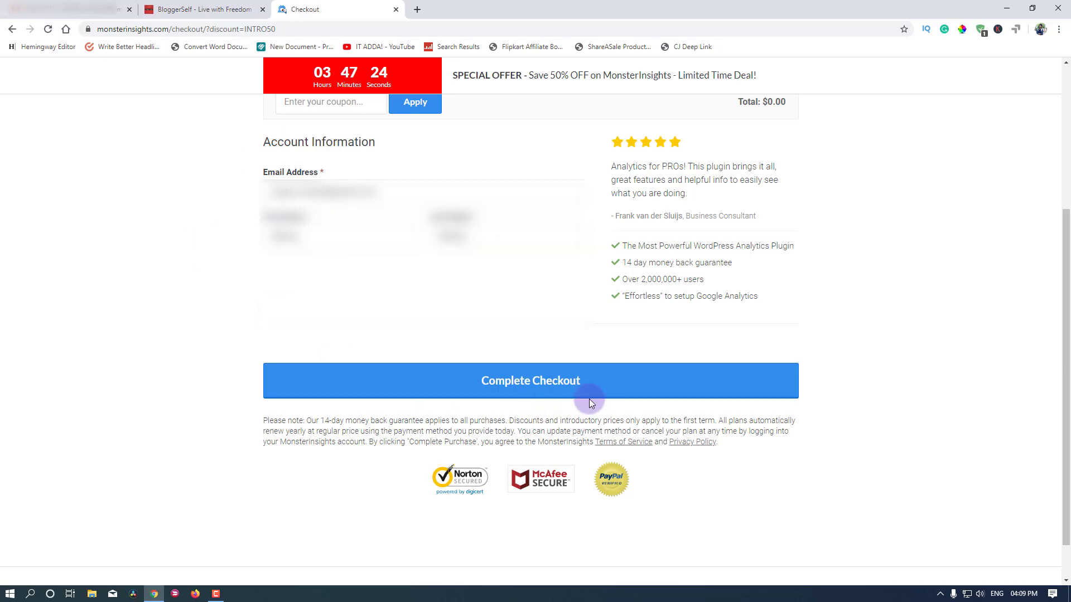
left_click(559, 391)
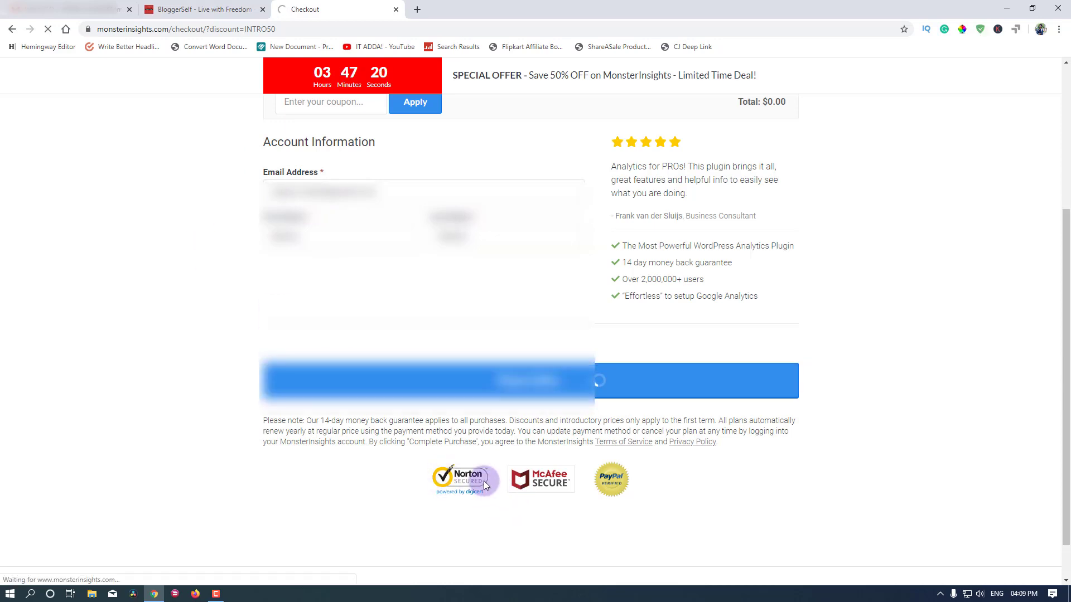
scroll(675, 362, "up", 3)
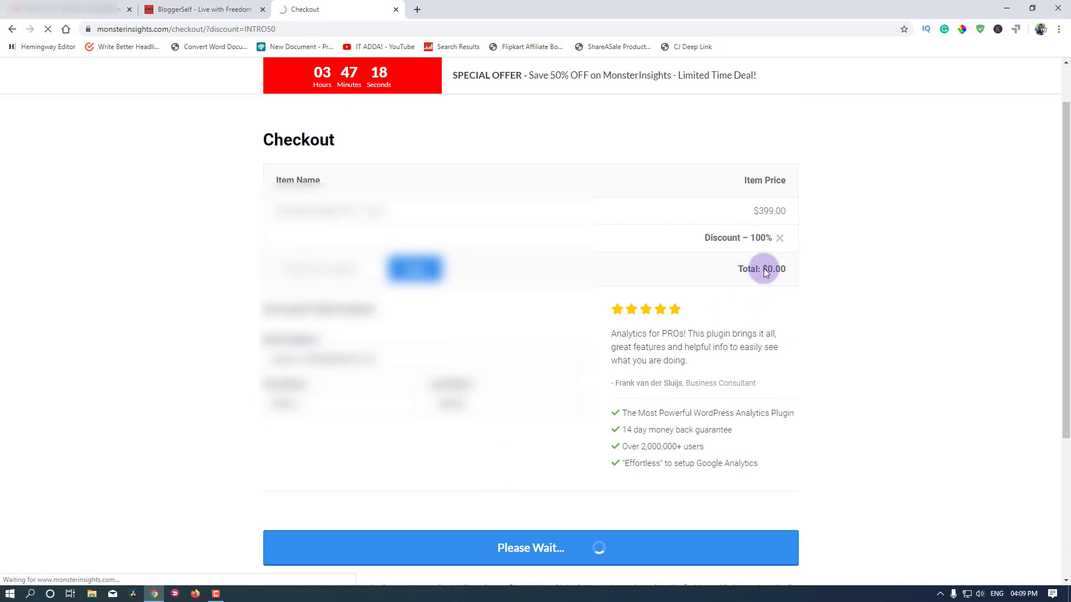
scroll(669, 335, "down", 2)
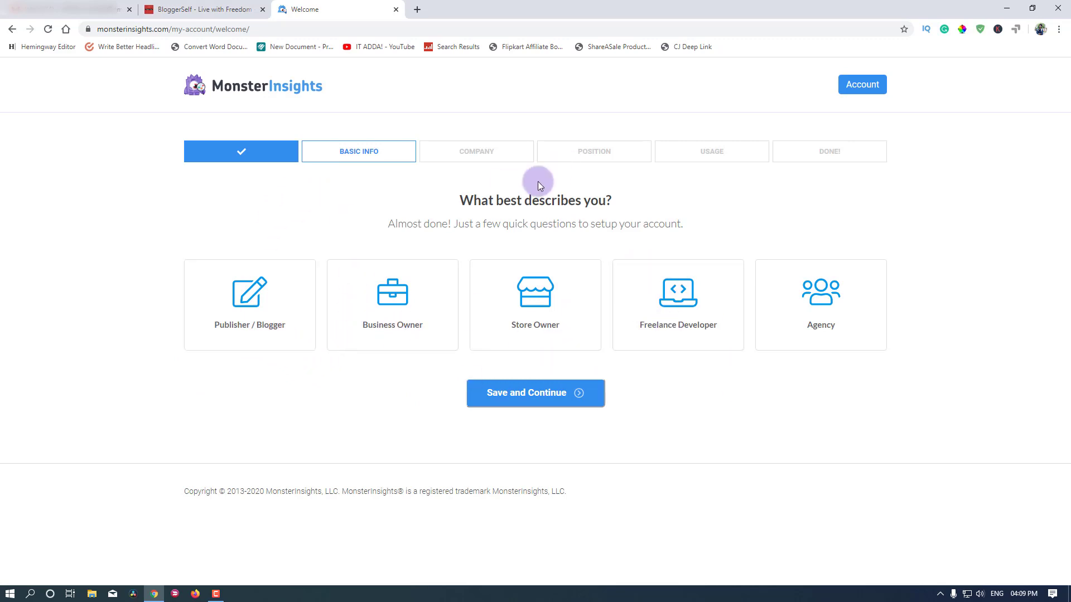
Answer 'What best describes you?' with Publisher / Blogger and save.
left_click_drag(461, 199, 629, 200)
left_click(282, 453)
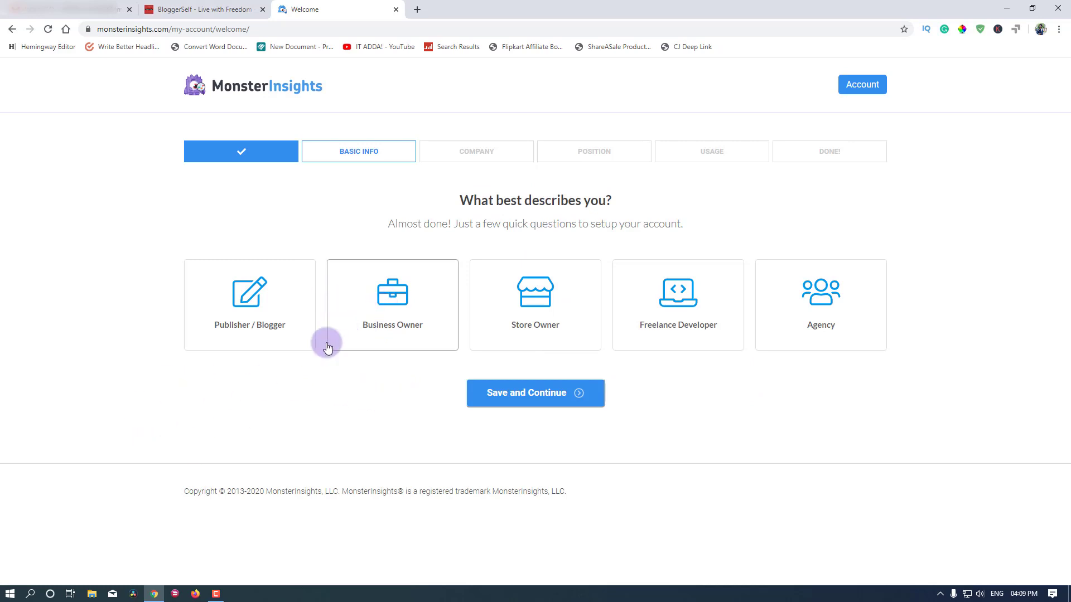
left_click(240, 291)
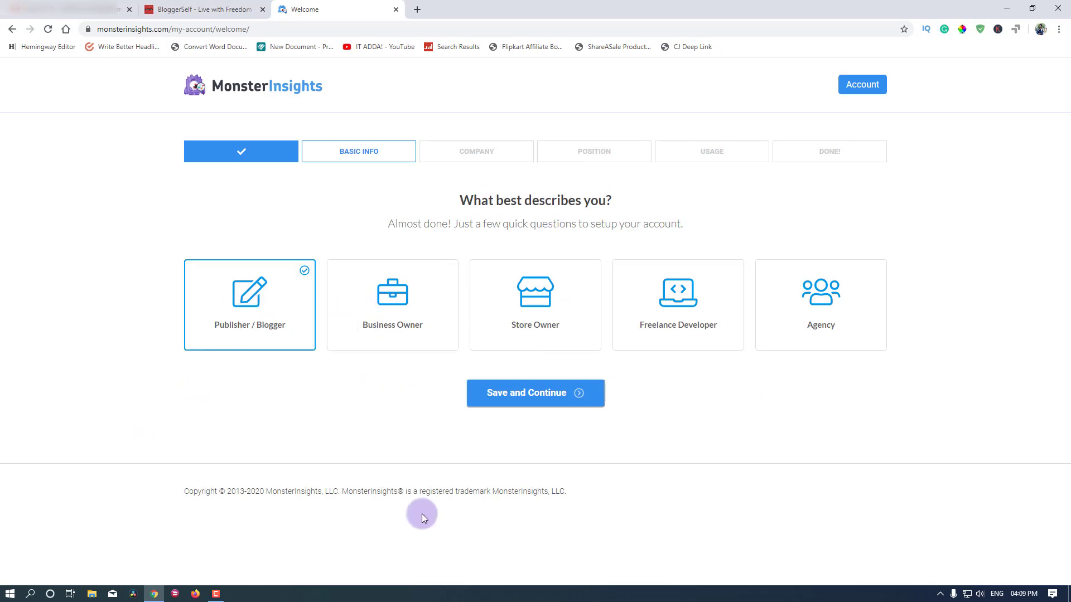
left_click(544, 400)
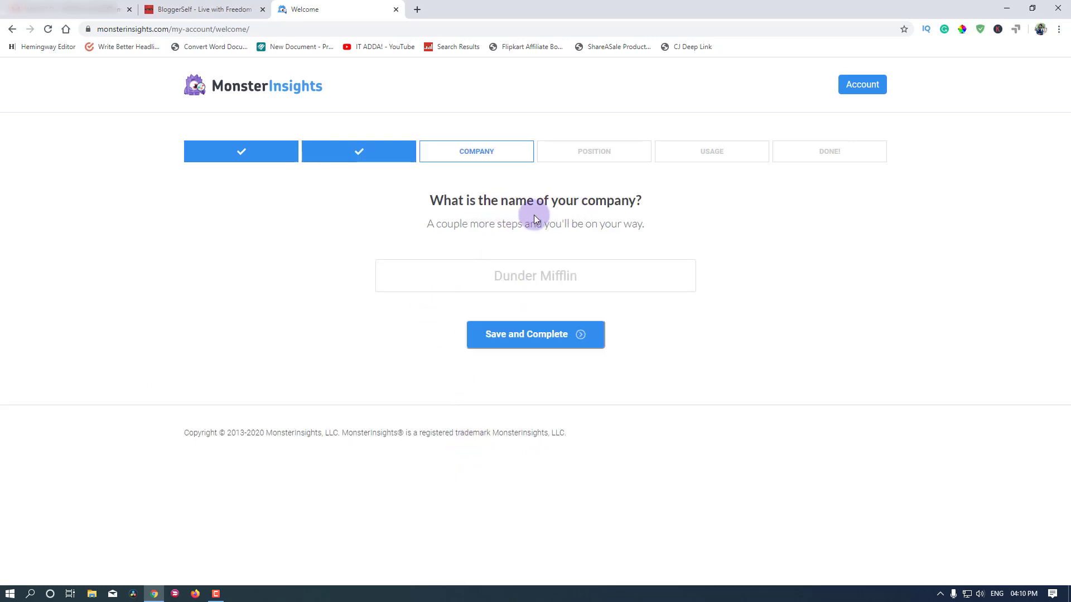
Save BloggerSelf as the company name and Founder / CEO as the role.
left_click(518, 289)
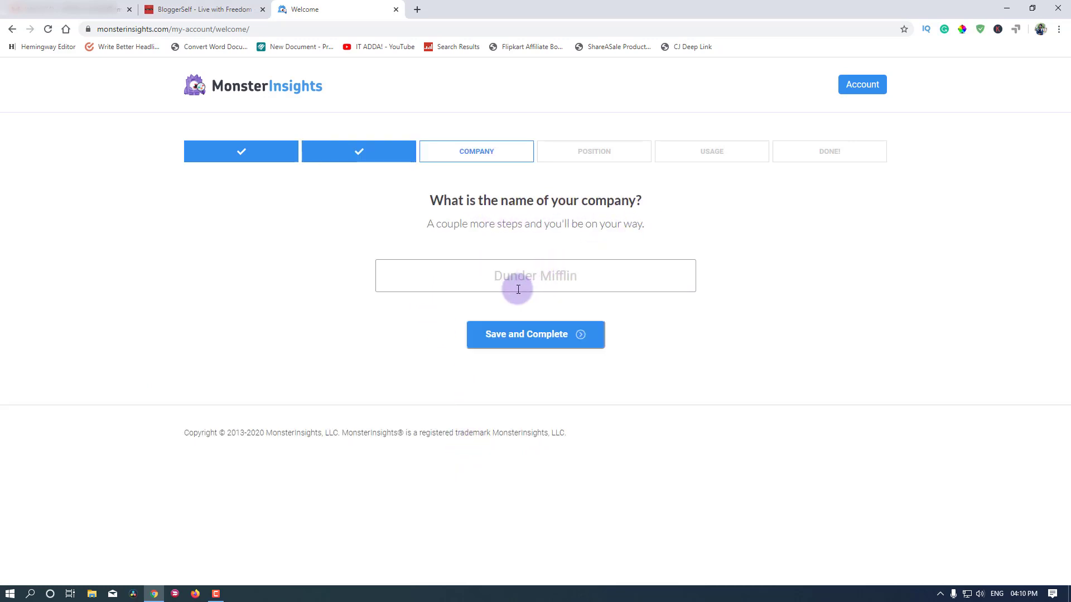
type("BloggerSelf")
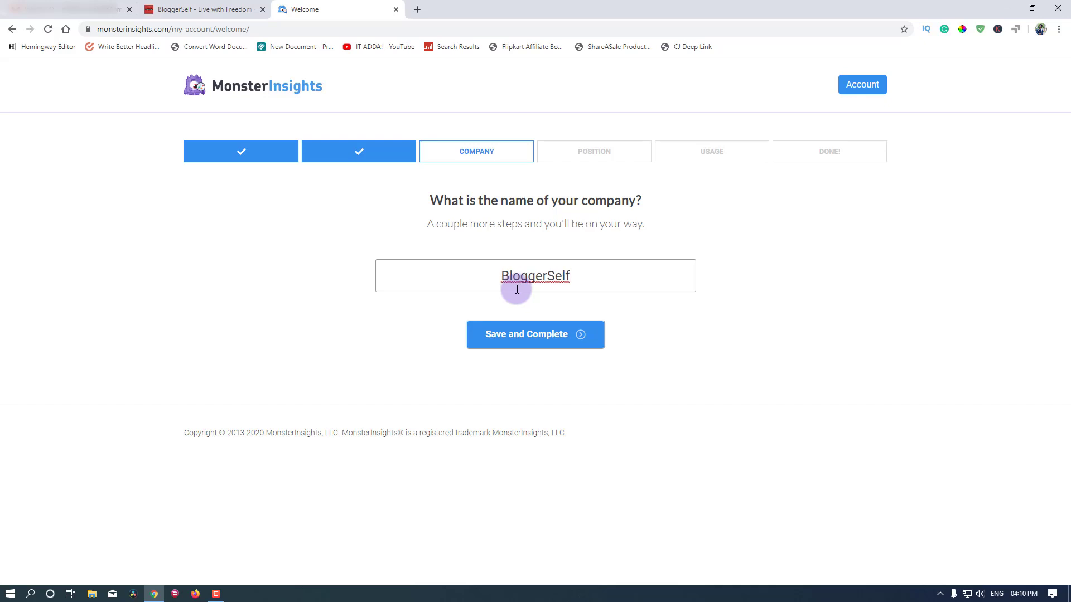
left_click(513, 341)
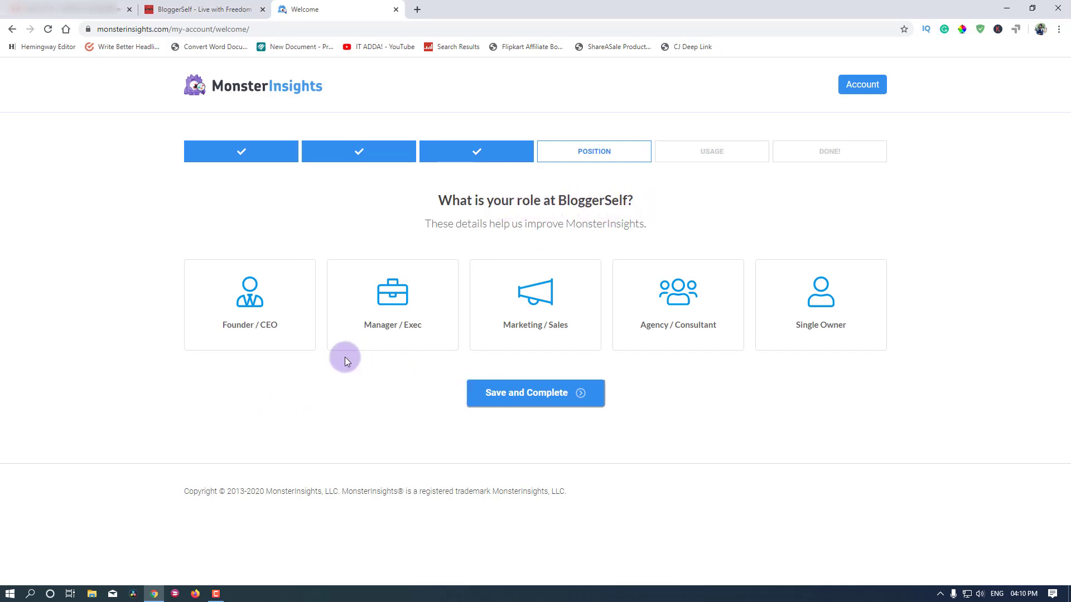
left_click(239, 312)
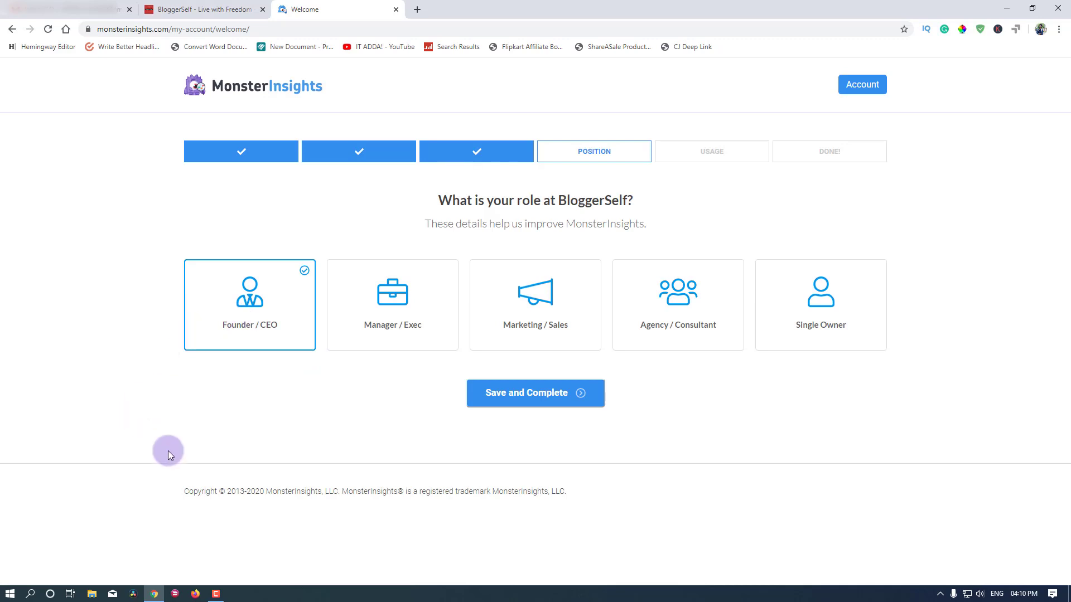
left_click(524, 391)
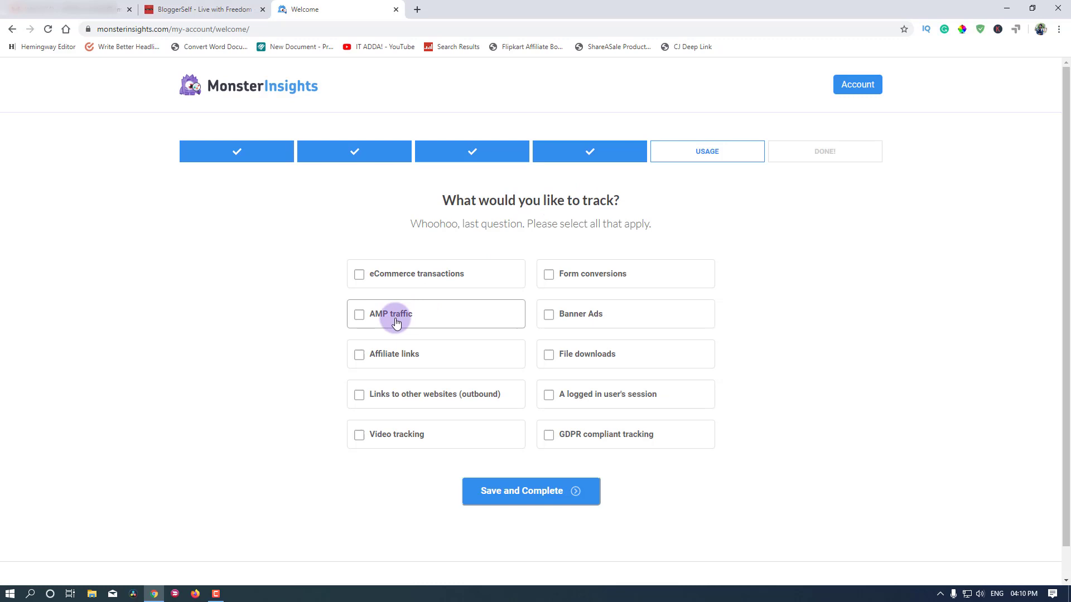
Save tracking for eCommerce, Form conversions, Banner Ads, Affiliate links, outbound links and GDPR compliance.
scroll(396, 324, "down", 1)
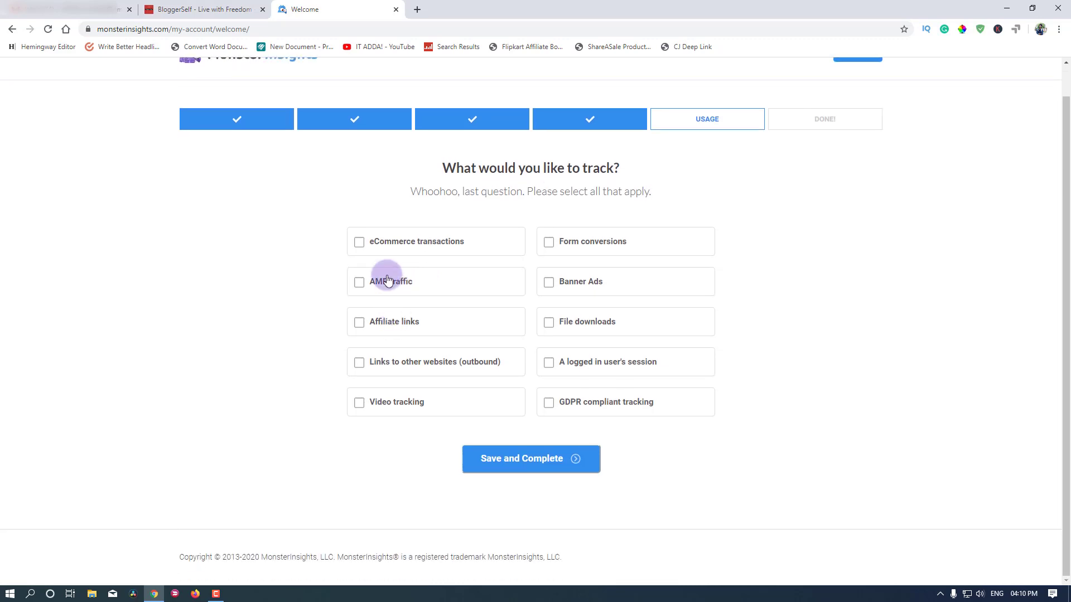
left_click(359, 244)
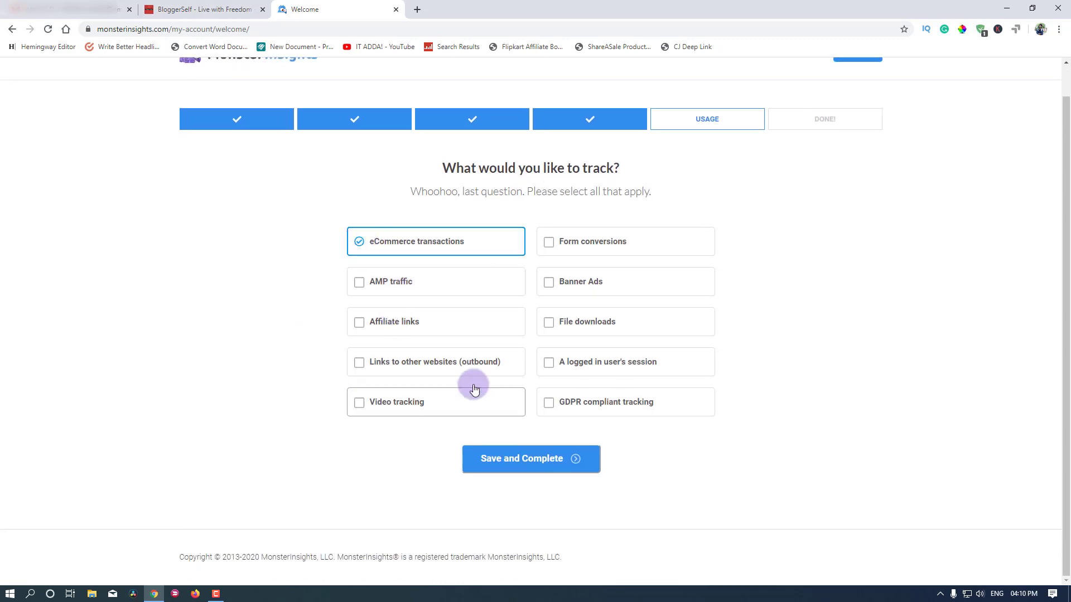
left_click(549, 242)
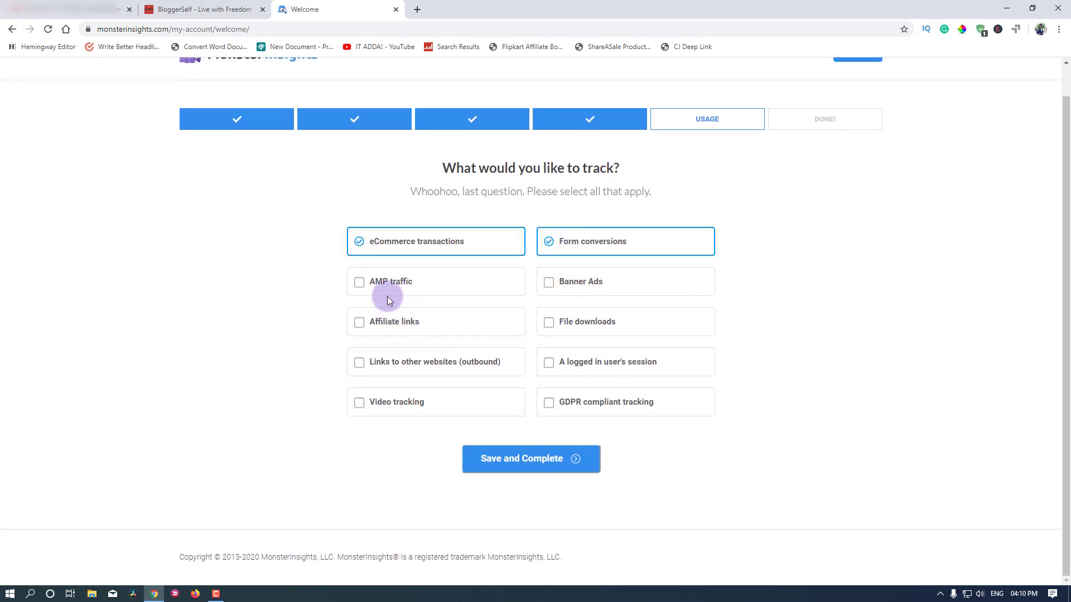
left_click(558, 284)
left_click(358, 321)
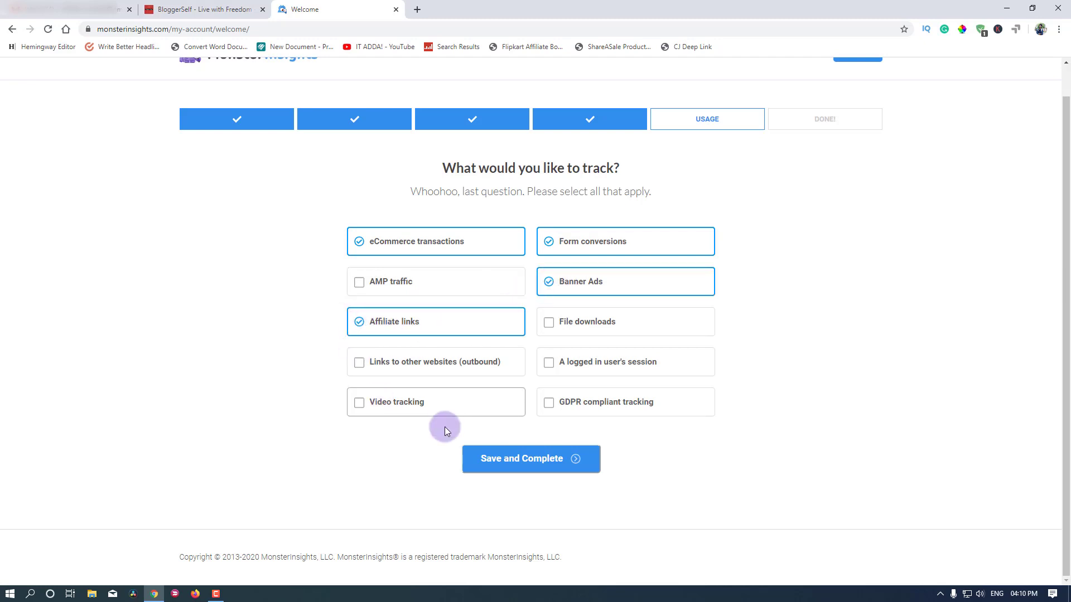
left_click(361, 367)
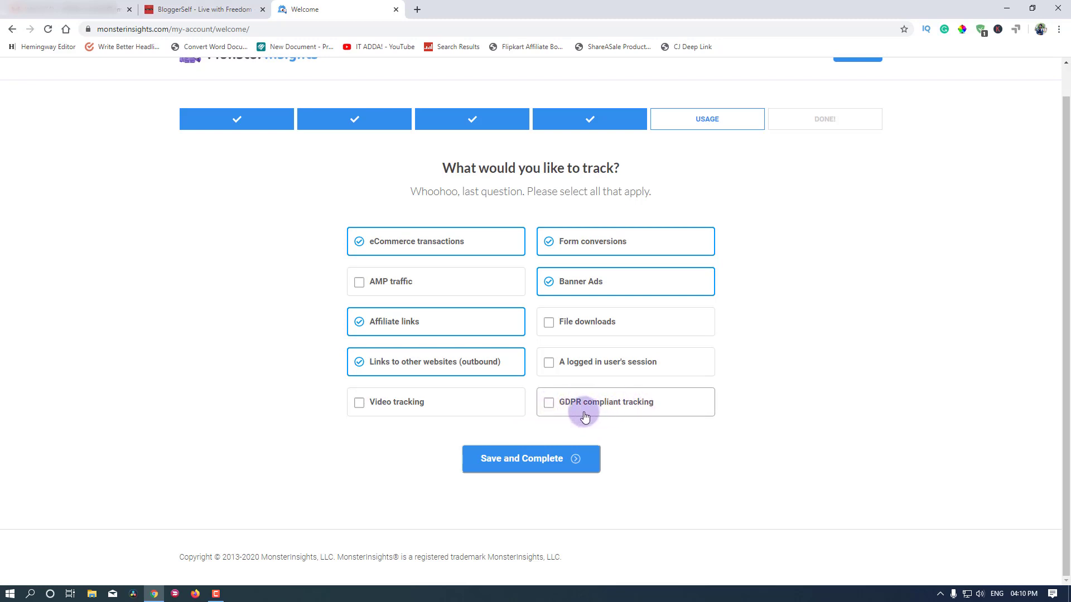
left_click(553, 404)
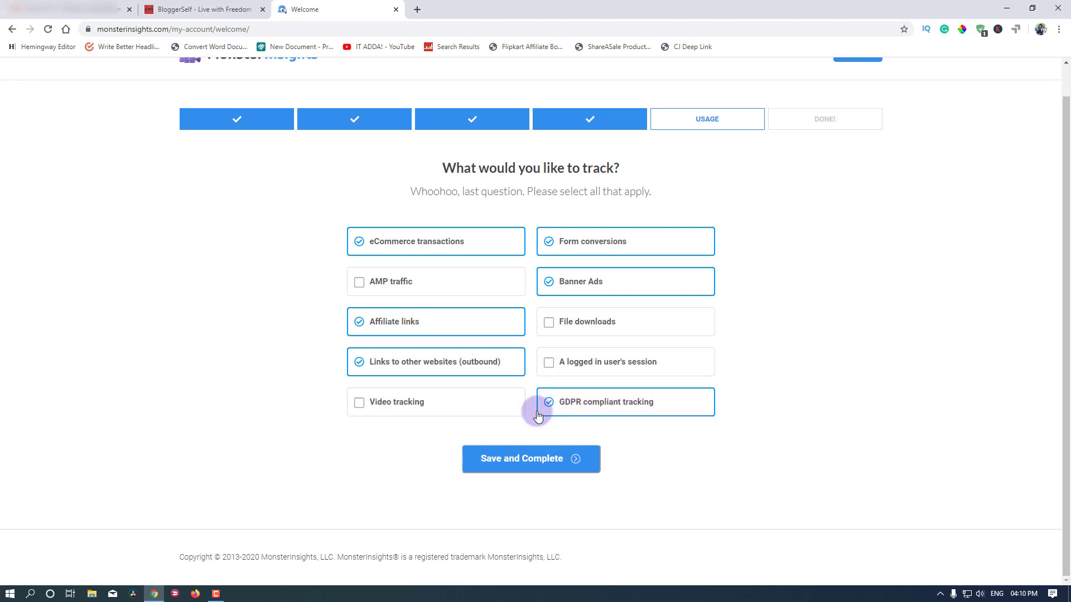
left_click(497, 458)
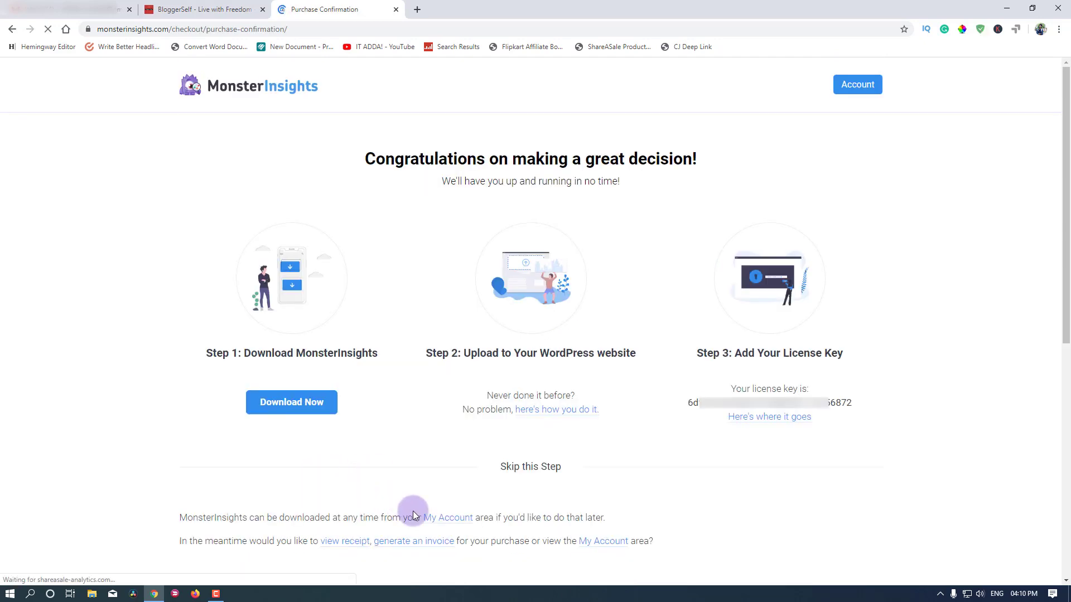
Download the google-analytics-premium-v7.10.3 plugin zip to the Desktop.
left_click(292, 409)
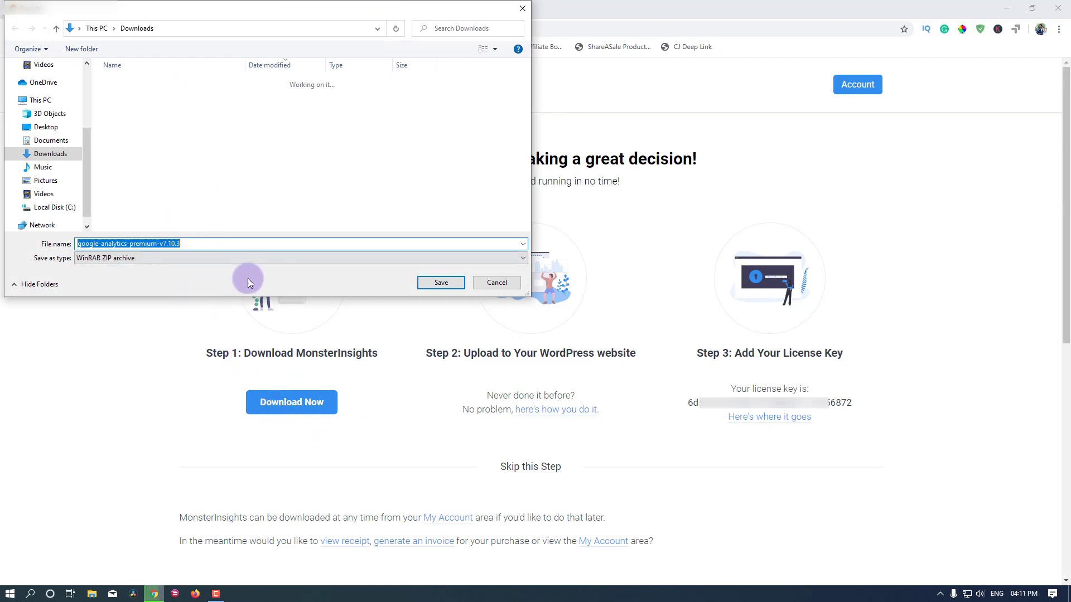
left_click(45, 127)
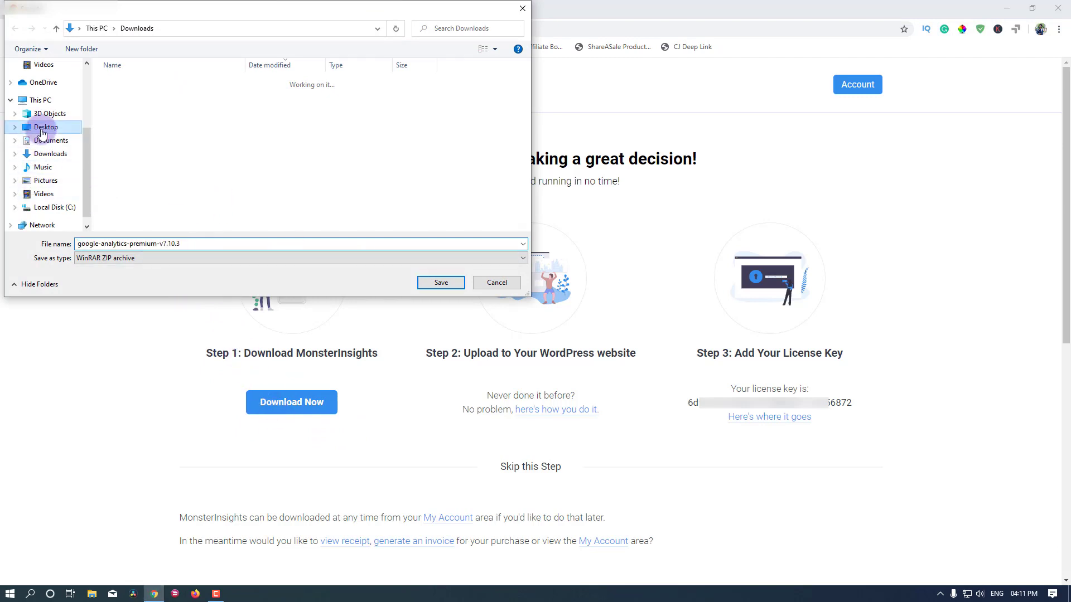
left_click(440, 283)
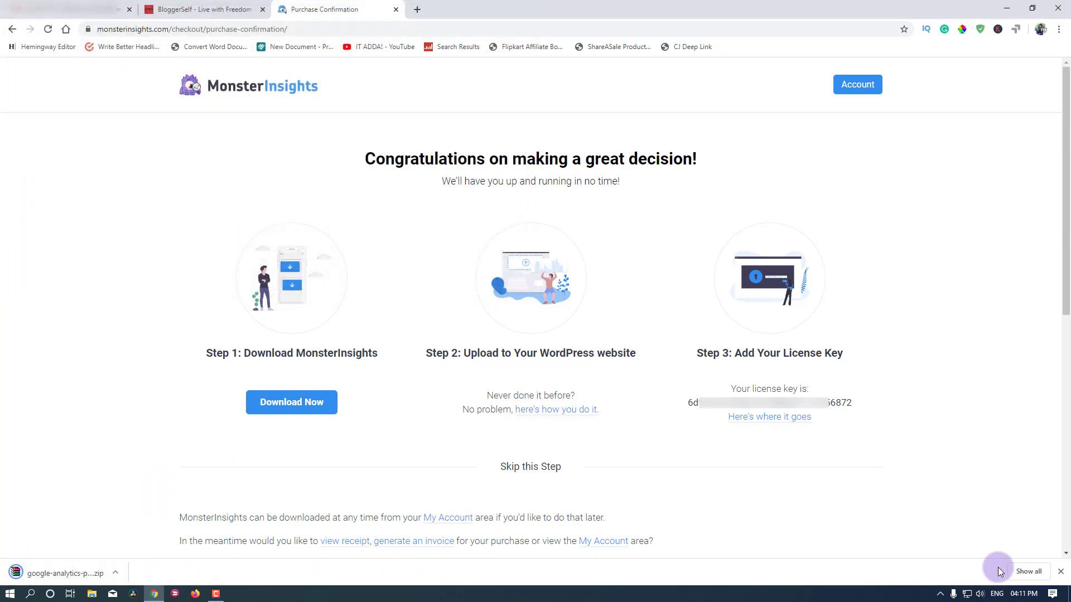
left_click(1061, 572)
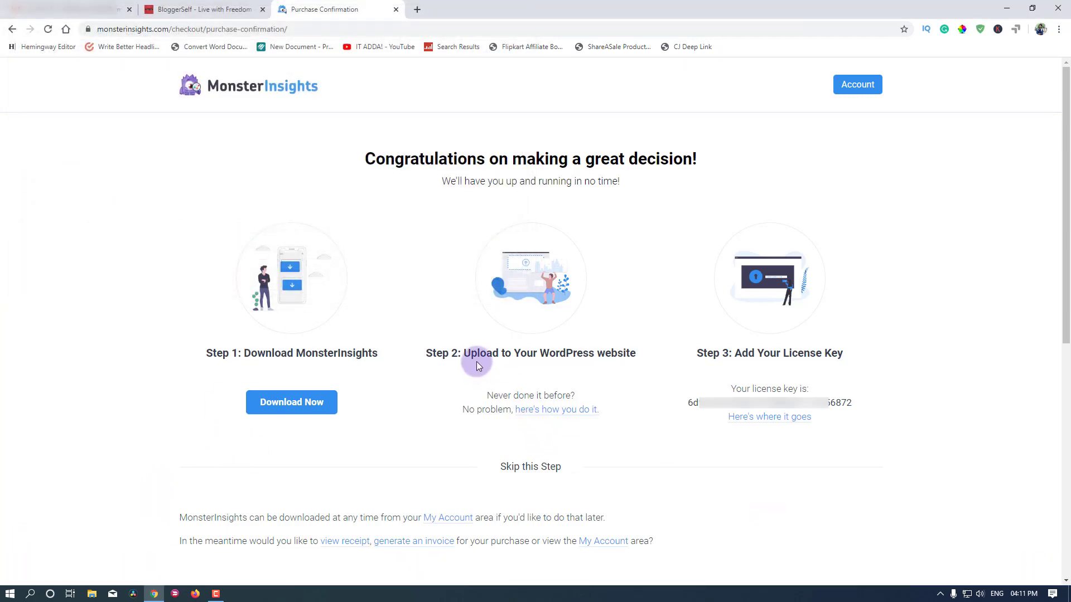
Highlight the Step 2 upload and Add Your License Key instructions on the confirmation page.
left_click_drag(462, 354, 620, 361)
left_click(620, 376)
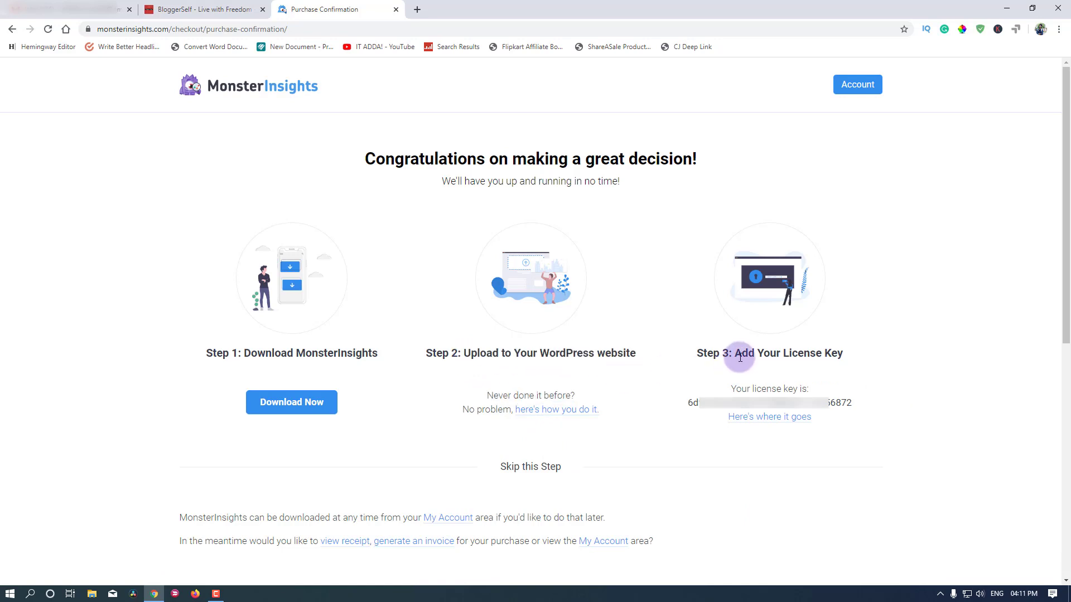
left_click_drag(732, 356, 848, 360)
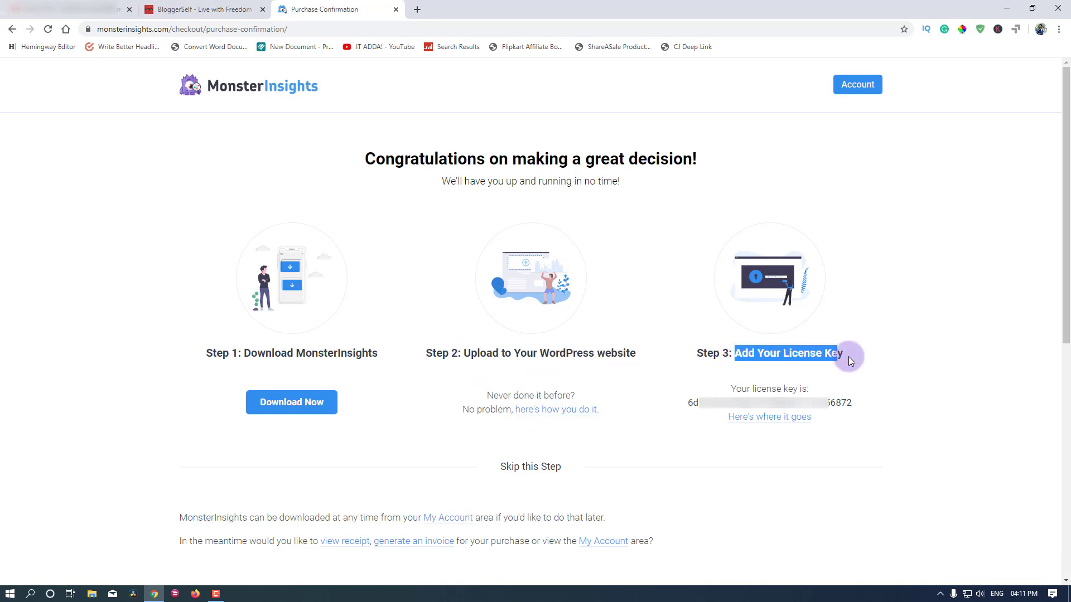
left_click(872, 381)
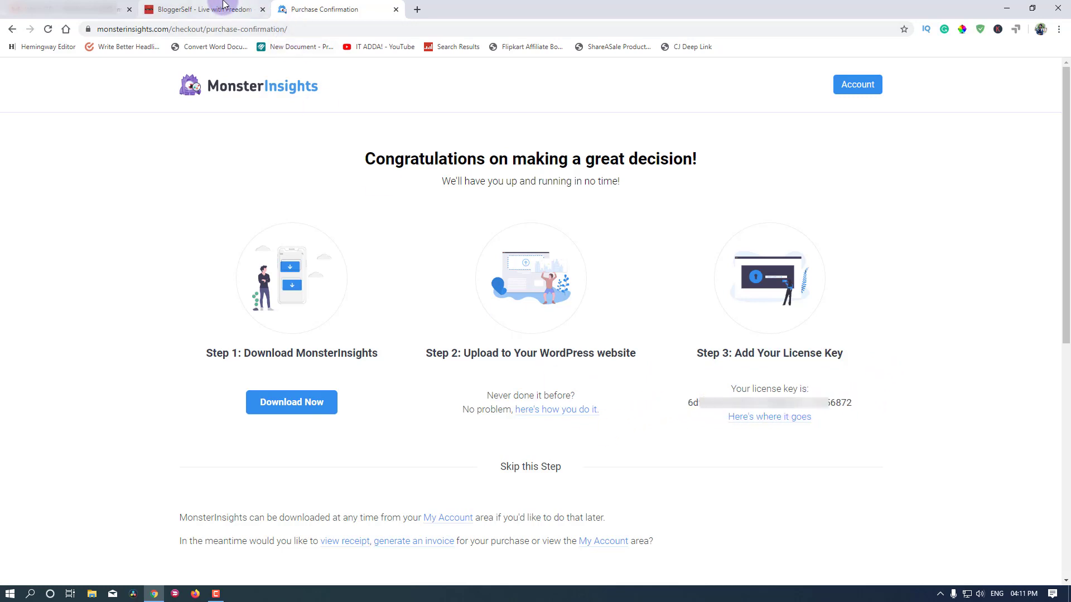
Go to the BloggerSelf WordPress dashboard and open Plugins > Add New.
left_click(204, 9)
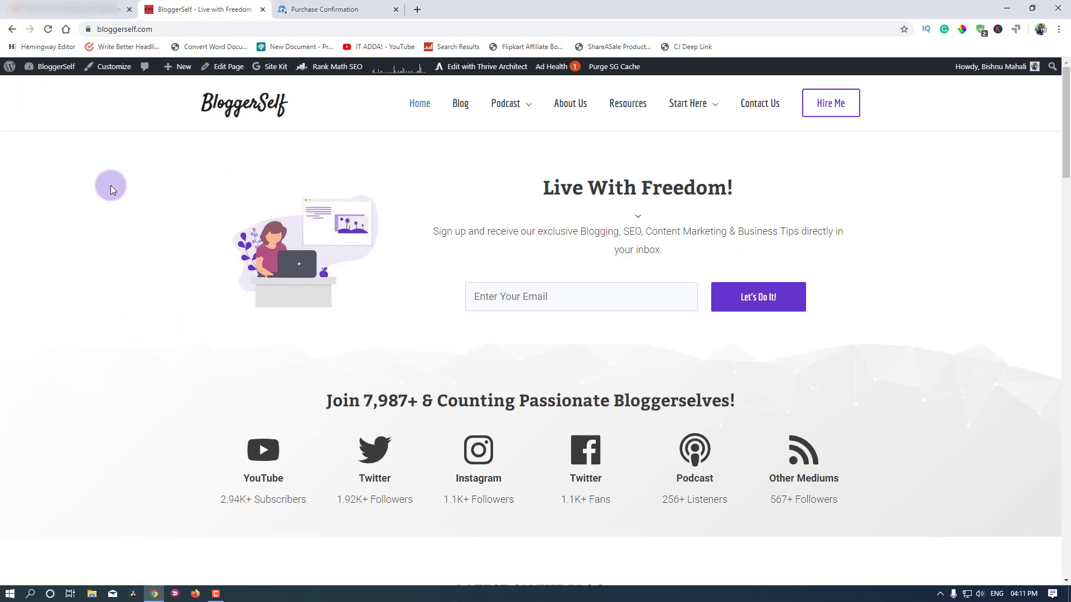
left_click(35, 88)
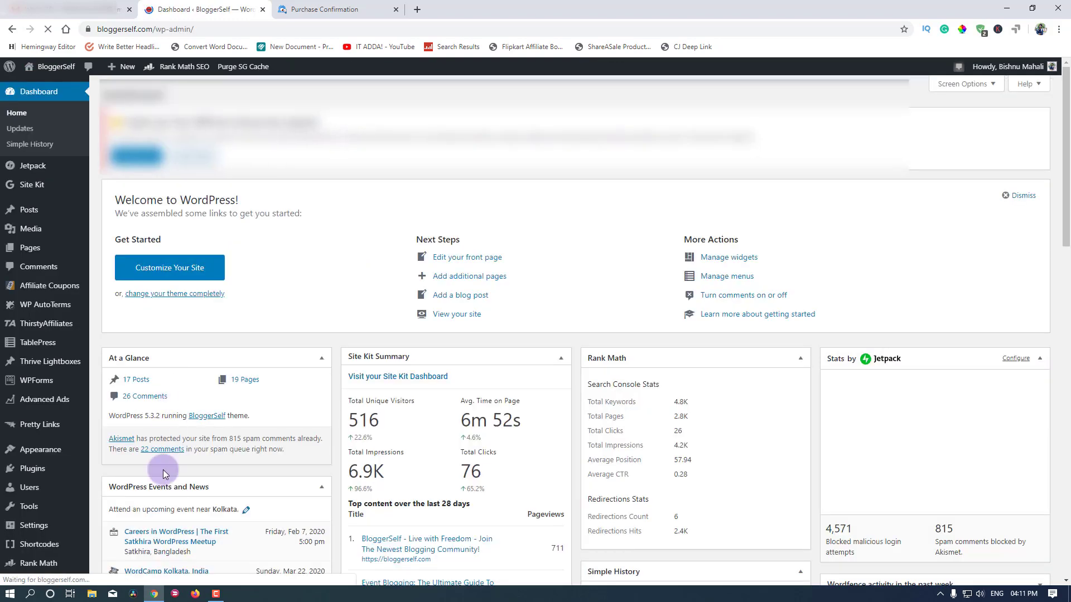
mouse_move(23, 470)
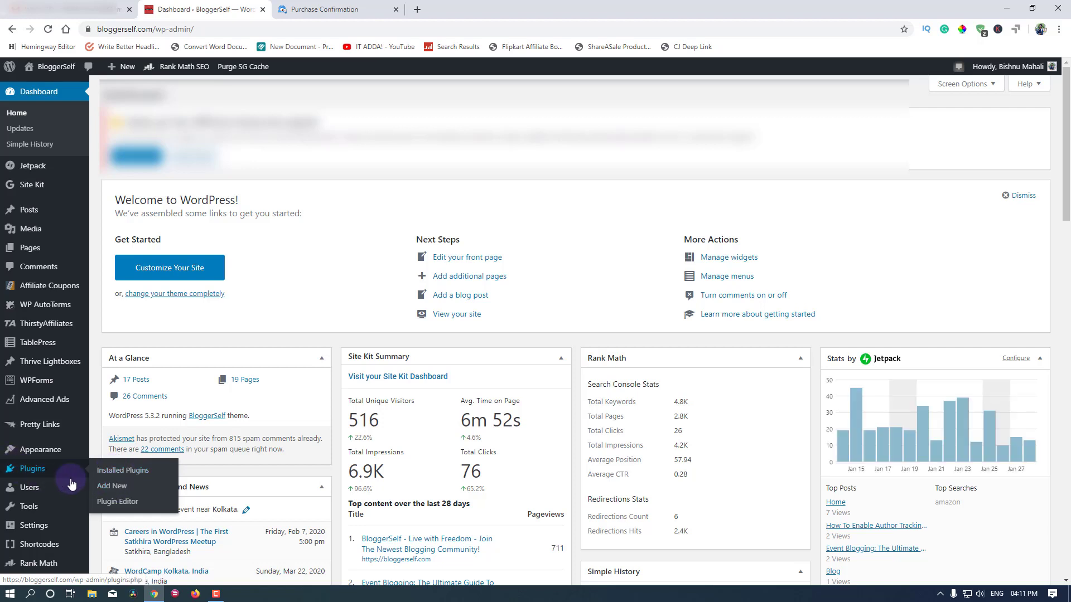
left_click(107, 490)
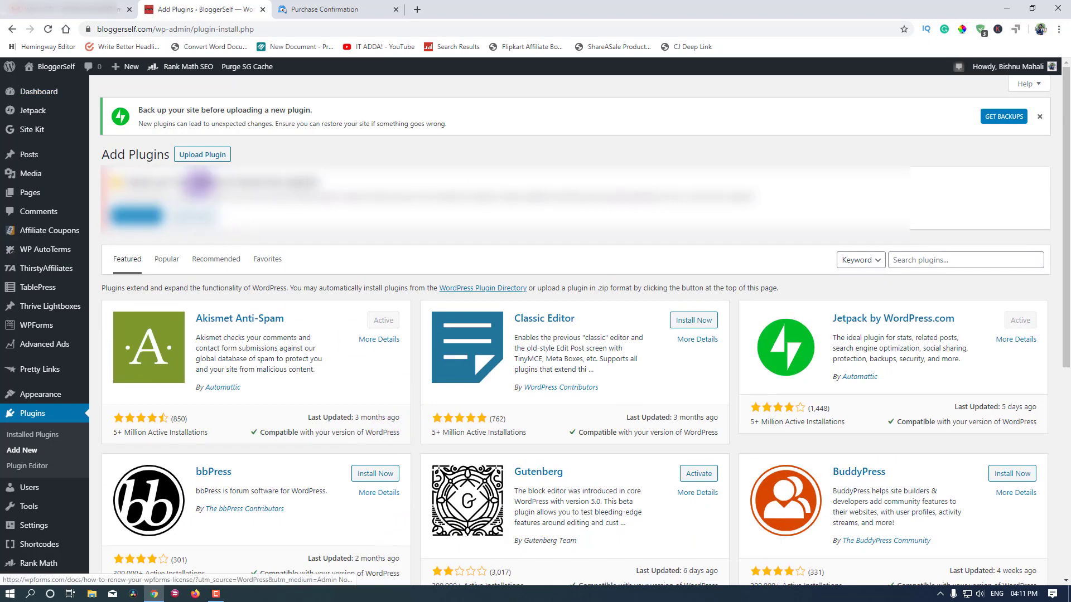
Upload and install google-analytics-premium-v7.10.3.zip from the Desktop.
left_click(202, 156)
left_click(509, 329)
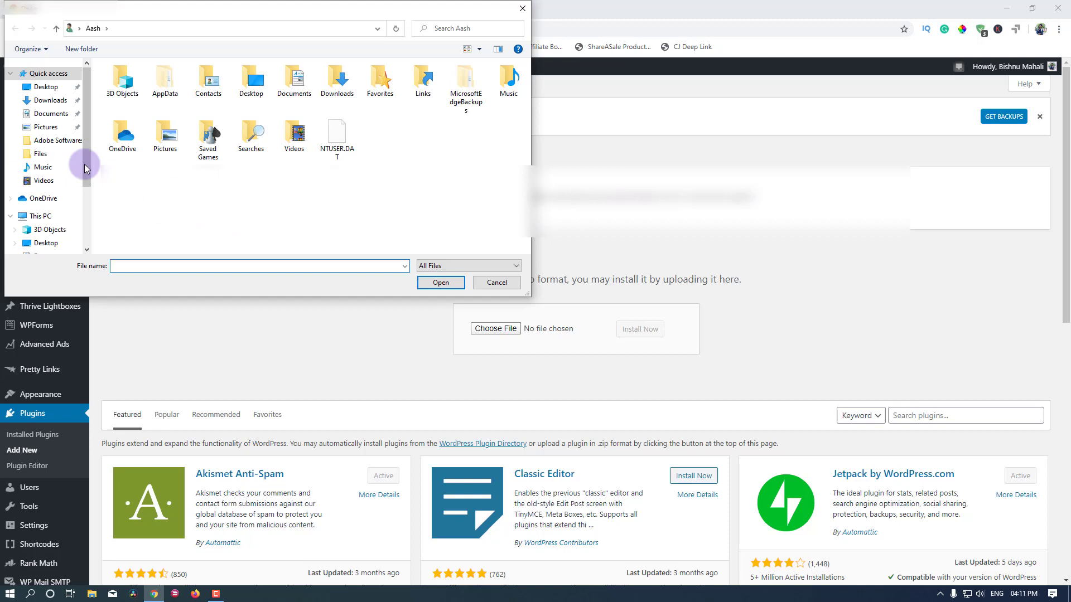
left_click(46, 86)
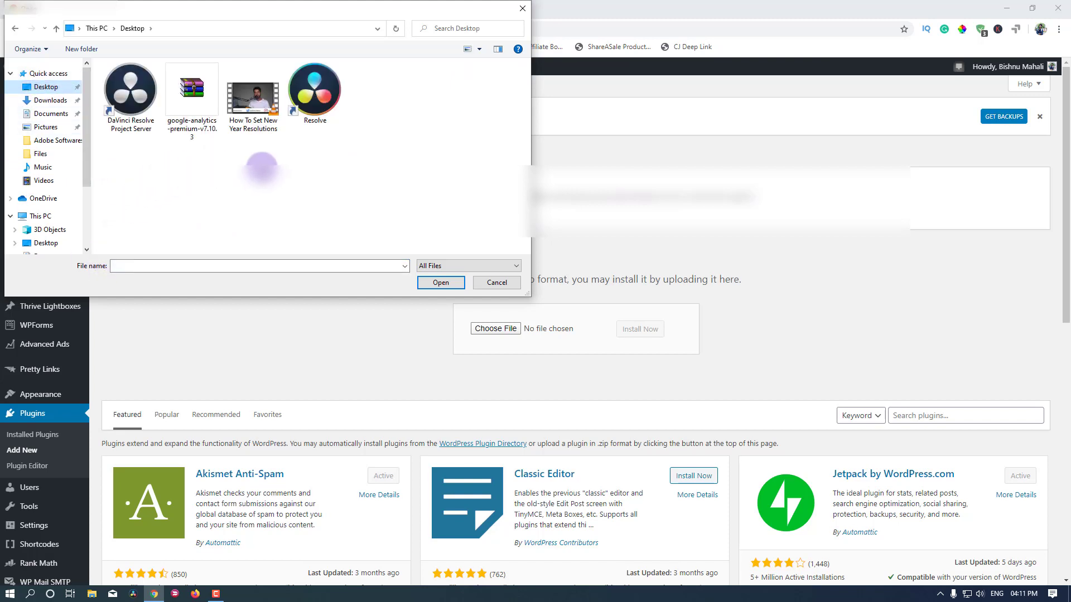
left_click(207, 133)
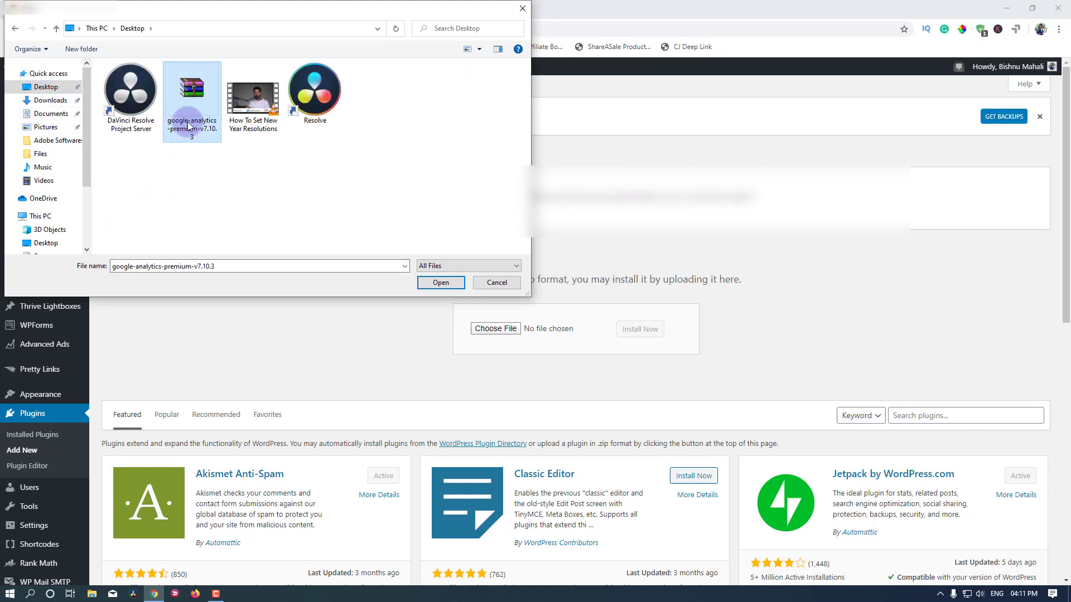
left_click(441, 283)
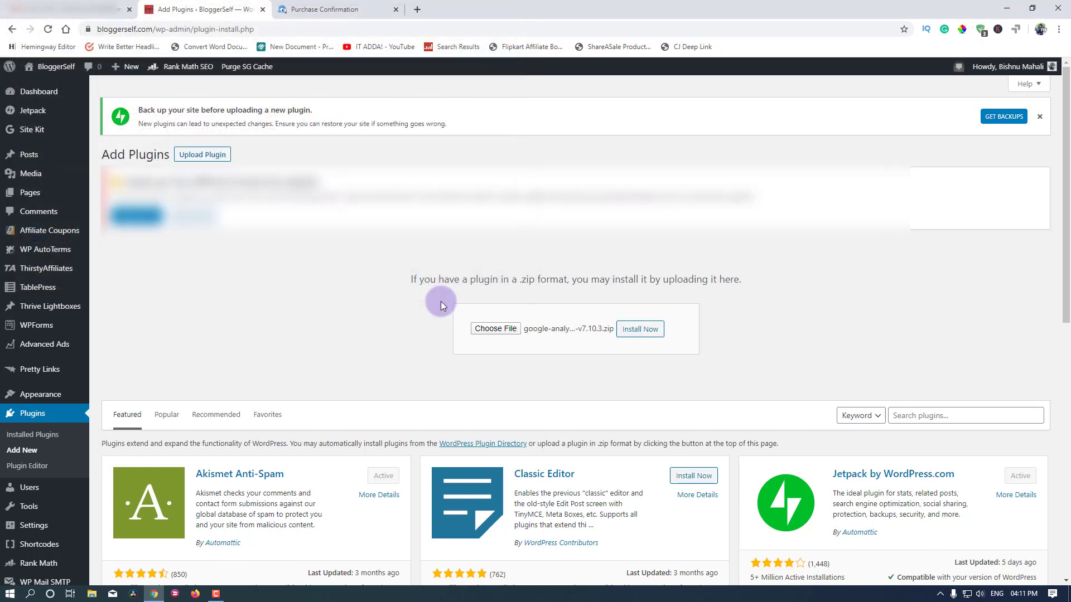
left_click(636, 333)
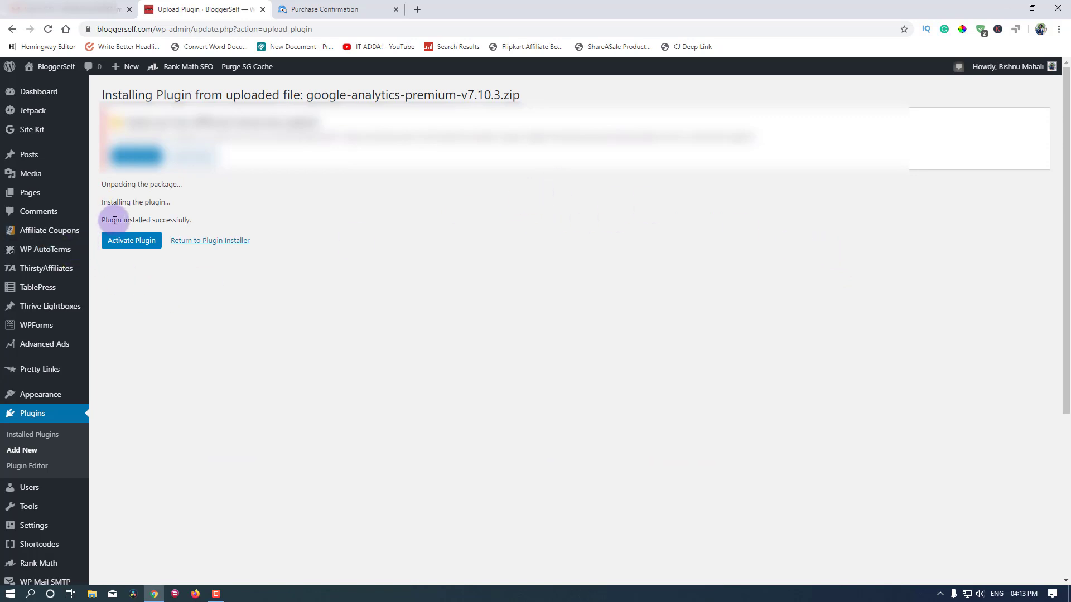
Activate the newly installed MonsterInsights plugin.
left_click_drag(116, 219, 190, 219)
left_click(242, 218)
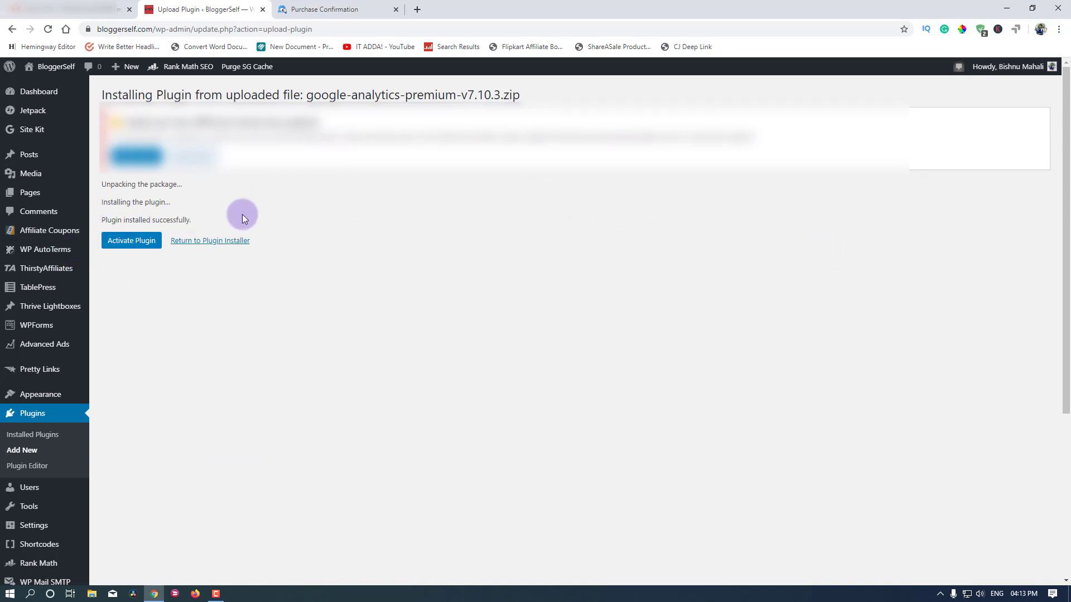
left_click(139, 247)
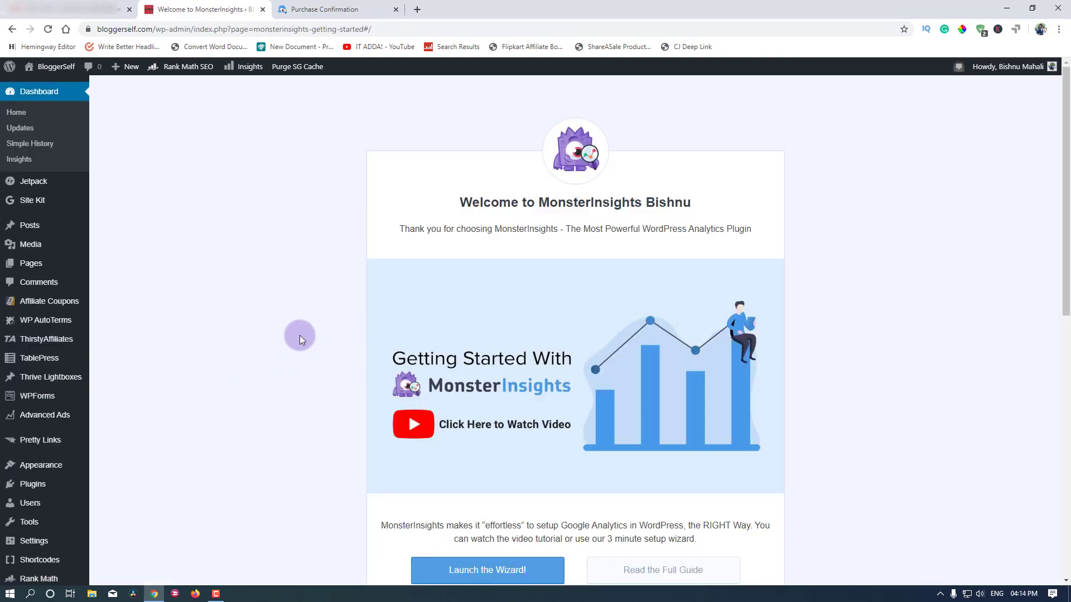
Scroll through the Welcome to MonsterInsights page and its setup wizard offer.
scroll(299, 336, "down", 3)
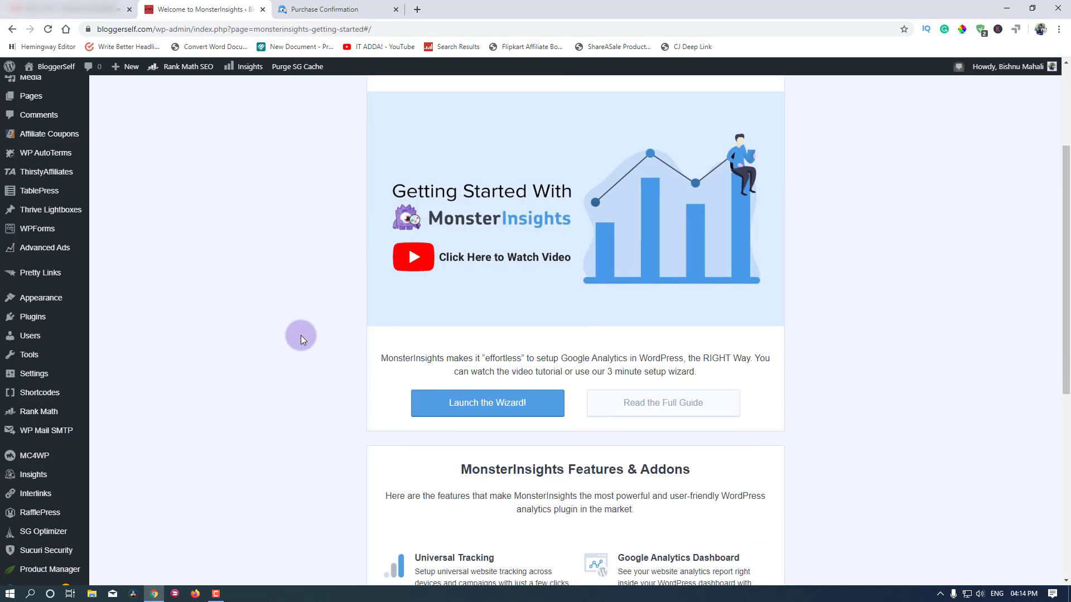
scroll(300, 336, "up", 3)
scroll(440, 282, "down", 10)
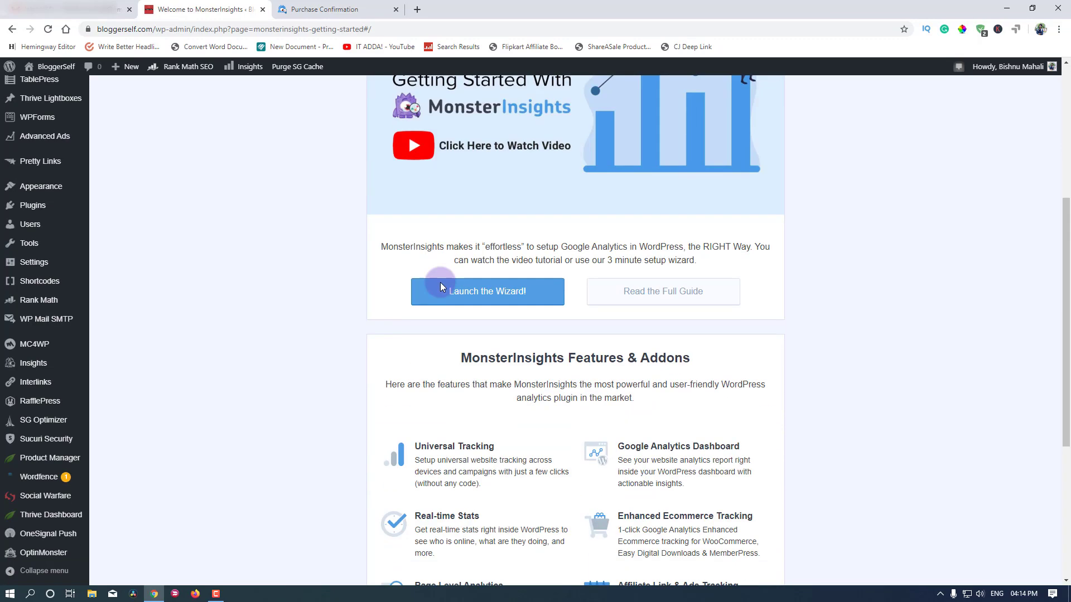
scroll(441, 285, "up", 10)
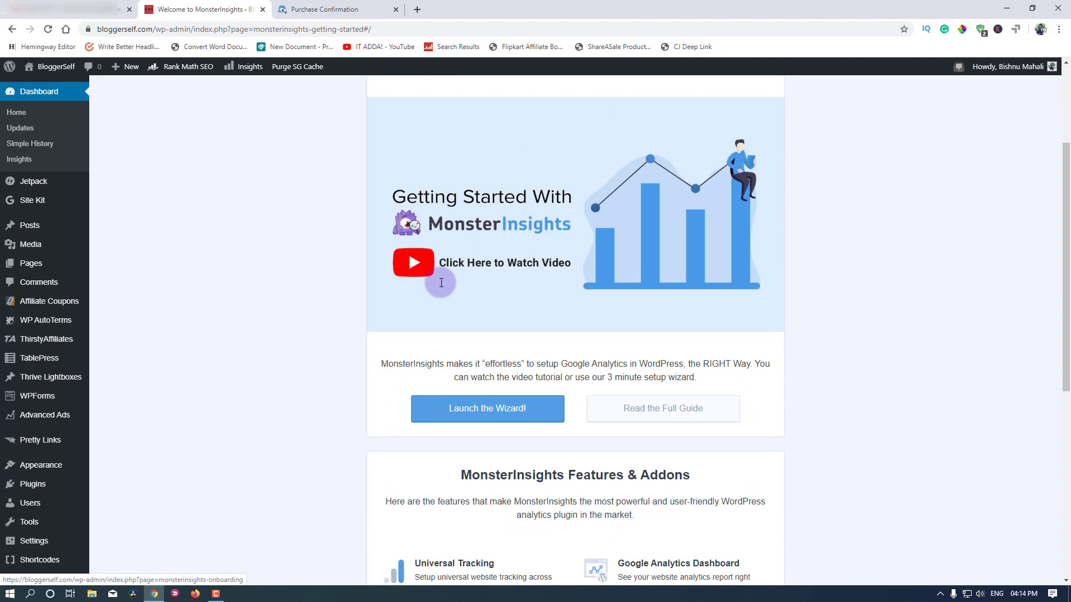
scroll(258, 283, "down", 4)
scroll(166, 273, "down", 5)
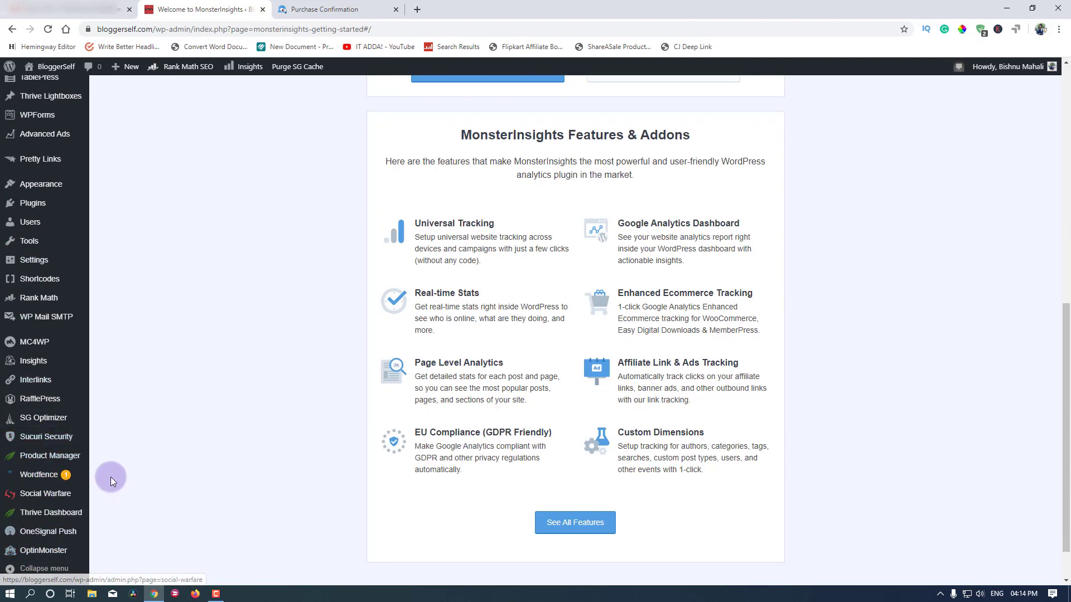
scroll(110, 474, "up", 5)
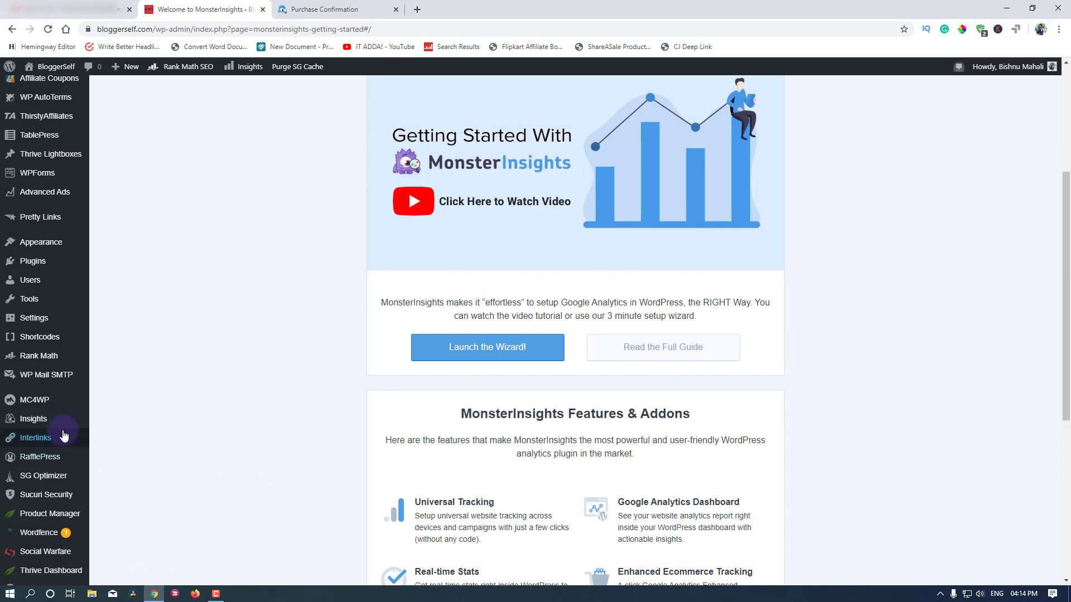
mouse_move(42, 425)
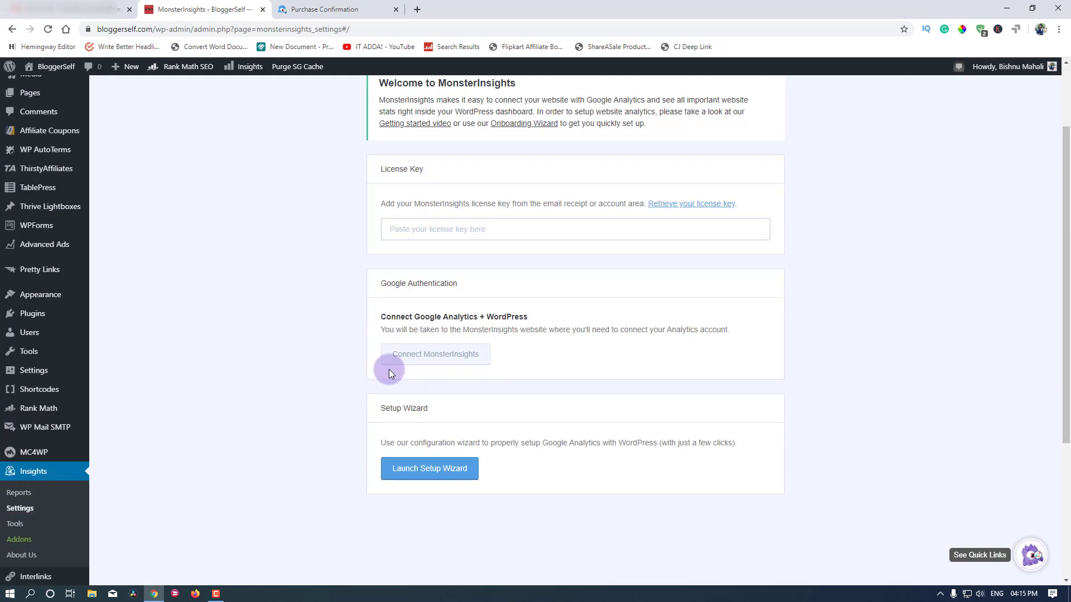
Copy the license key from the purchase confirmation page into MonsterInsights' License Key field.
left_click(419, 217)
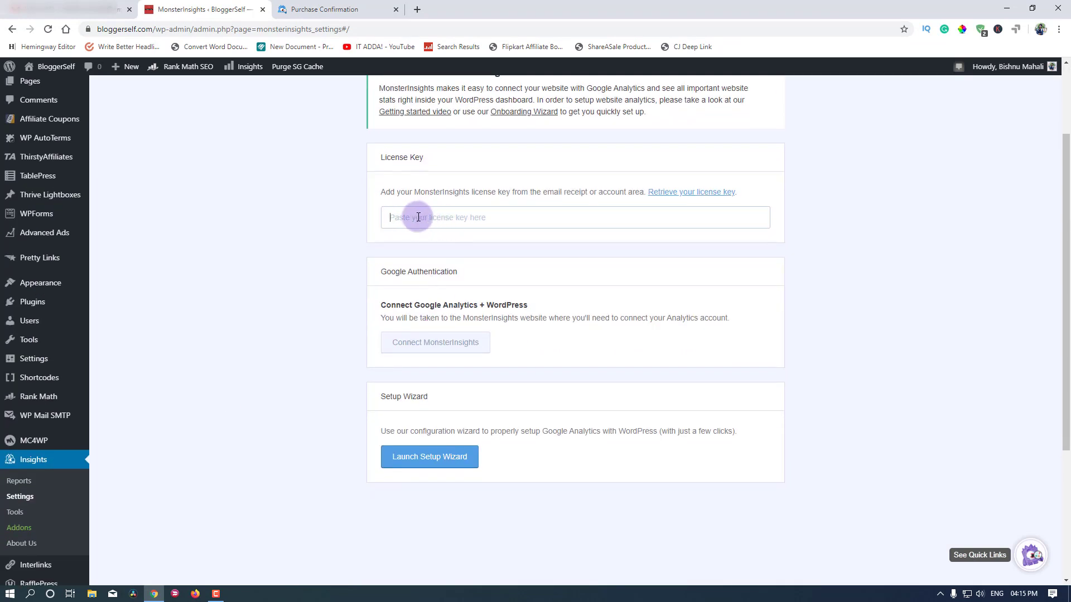
left_click(323, 10)
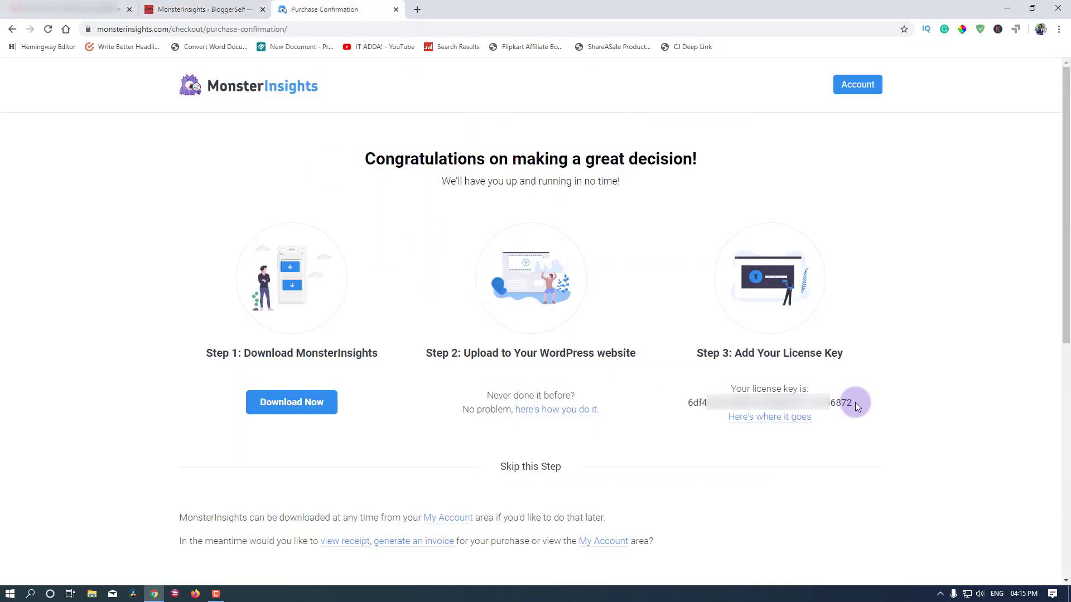
left_click_drag(848, 402, 688, 407)
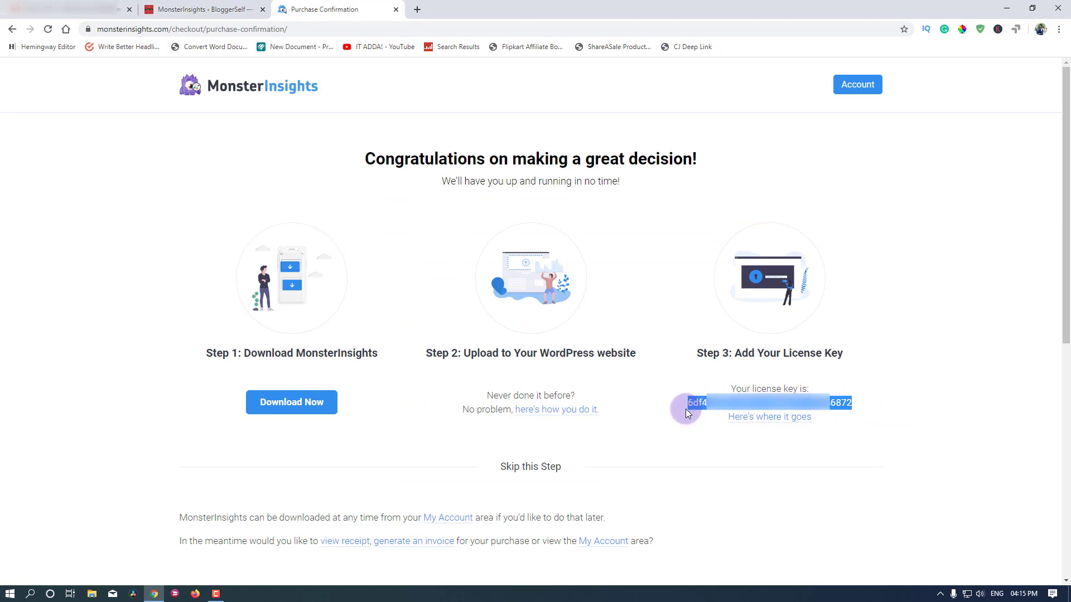
left_click(214, 9)
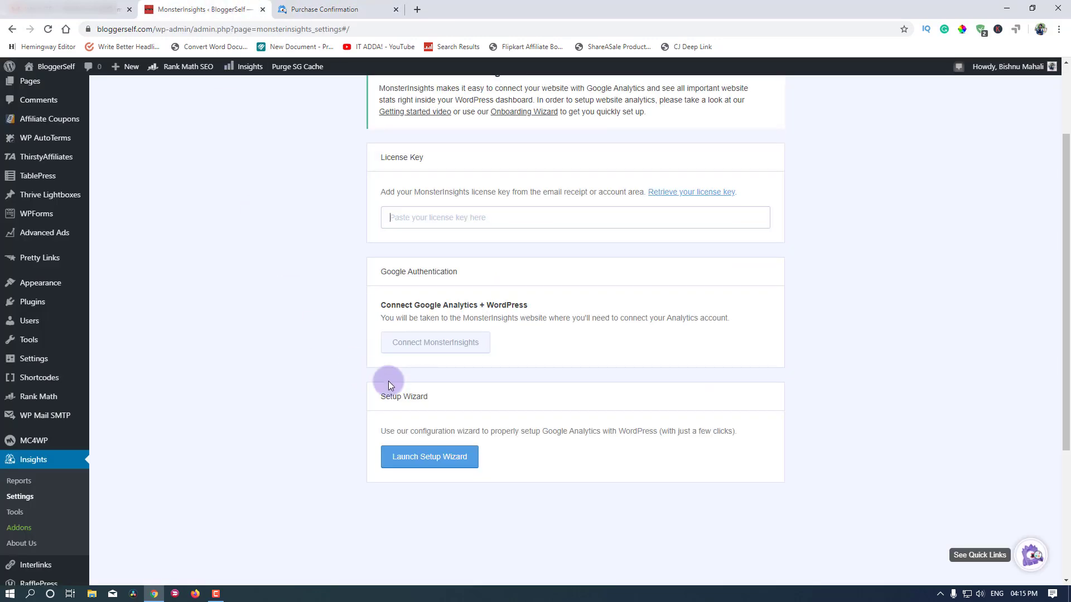
left_click(427, 221)
key("ctrl+v")
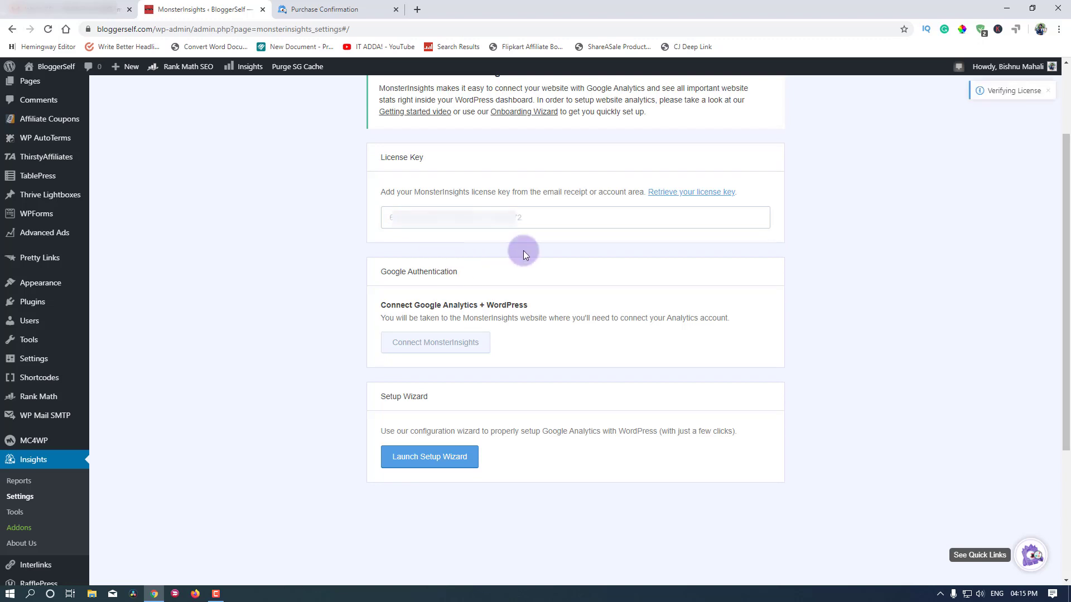
Verify the pasted license key and dismiss the success message.
scroll(438, 394, "down", 1)
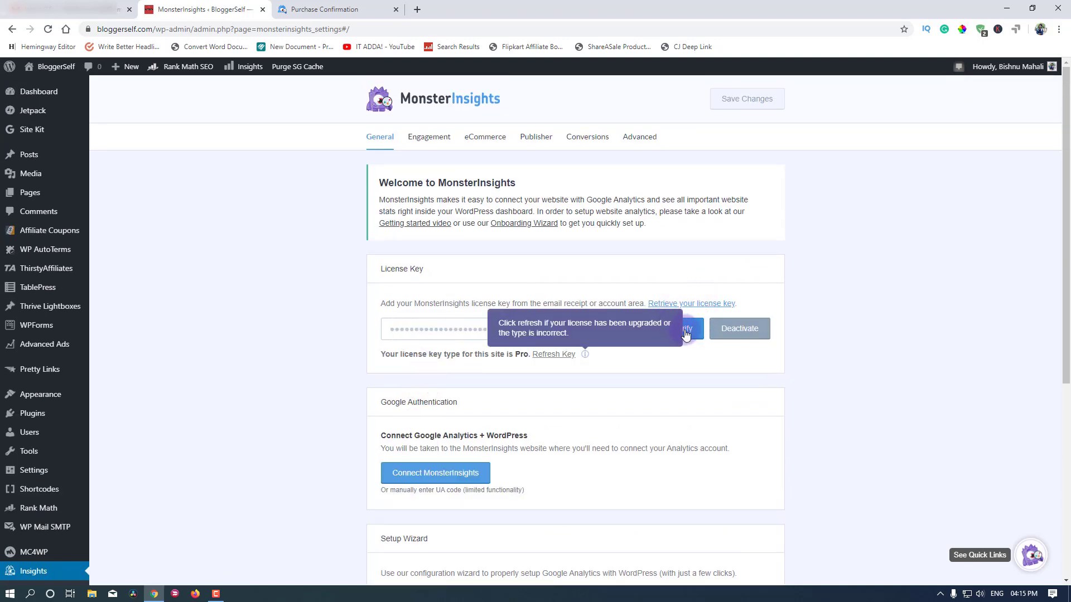
left_click(686, 341)
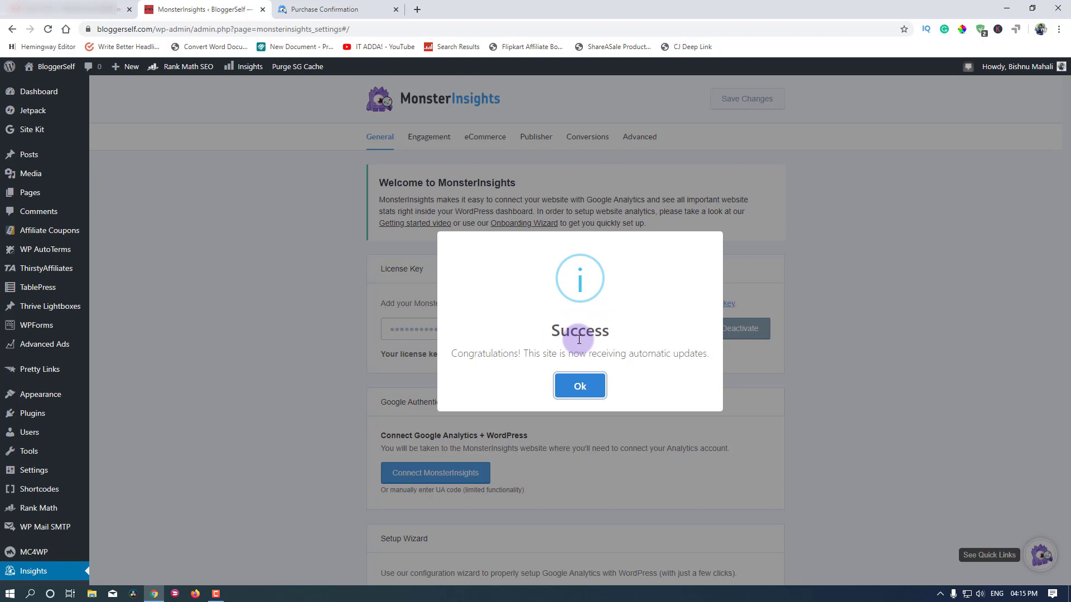
left_click(584, 388)
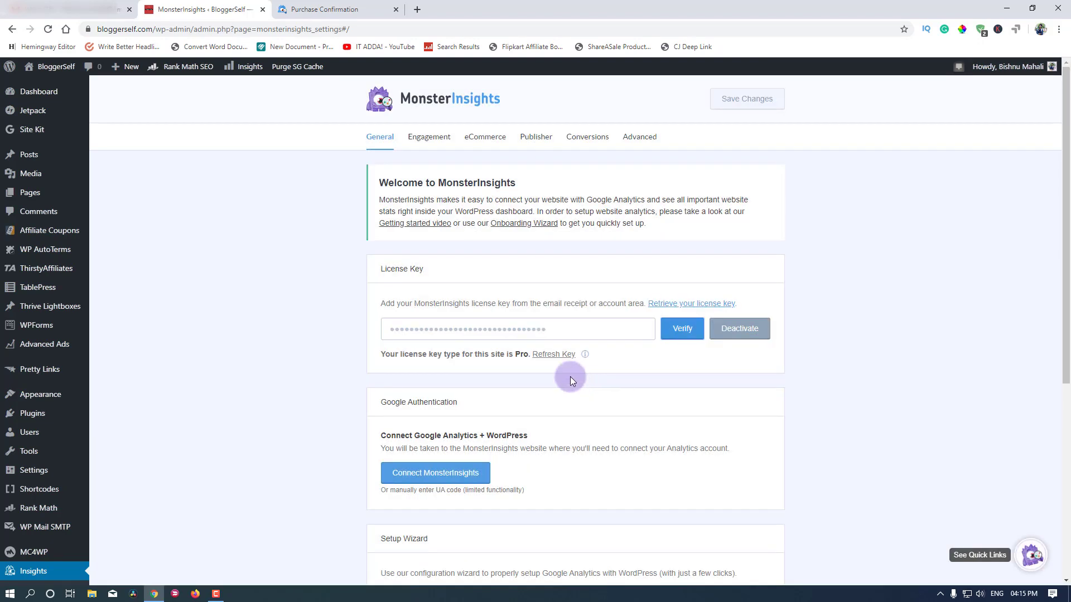
scroll(570, 379, "down", 2)
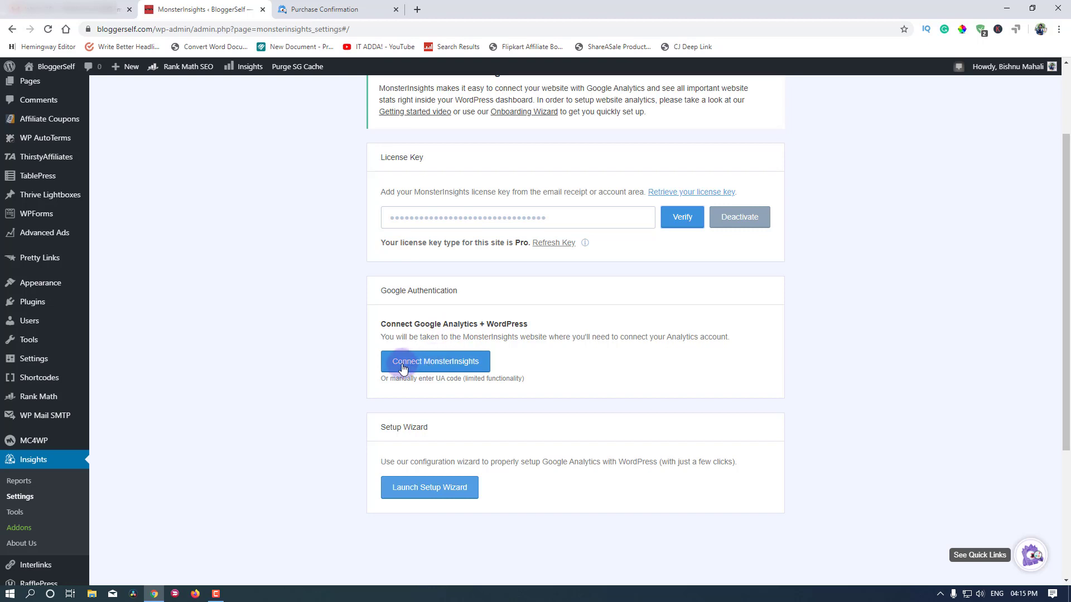
Start the Google Analytics connection, sign in with the Google account and allow MonsterInsights access.
left_click(450, 365)
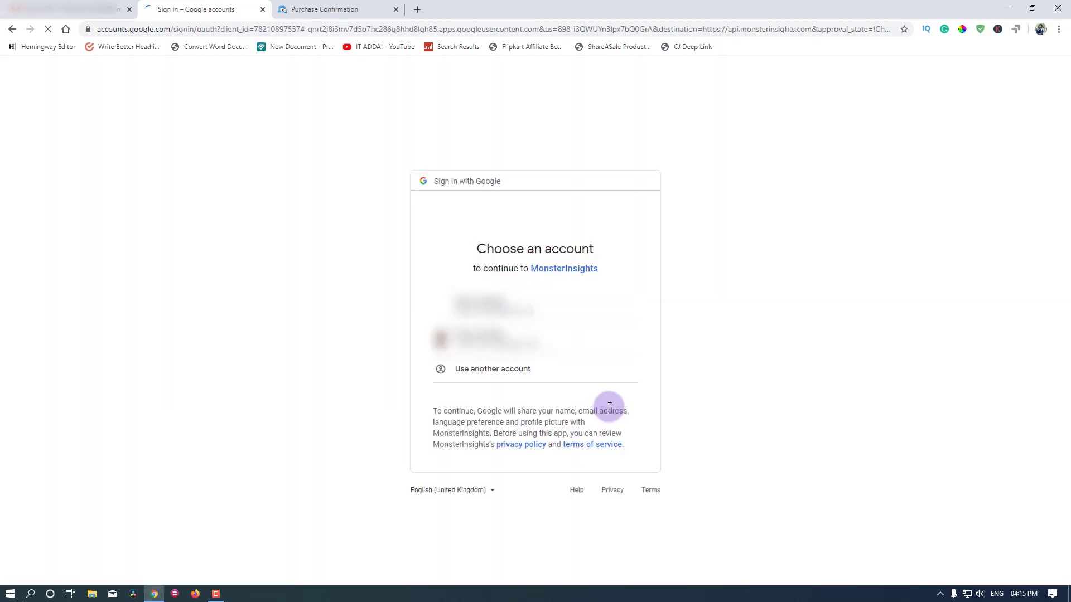
left_click(496, 304)
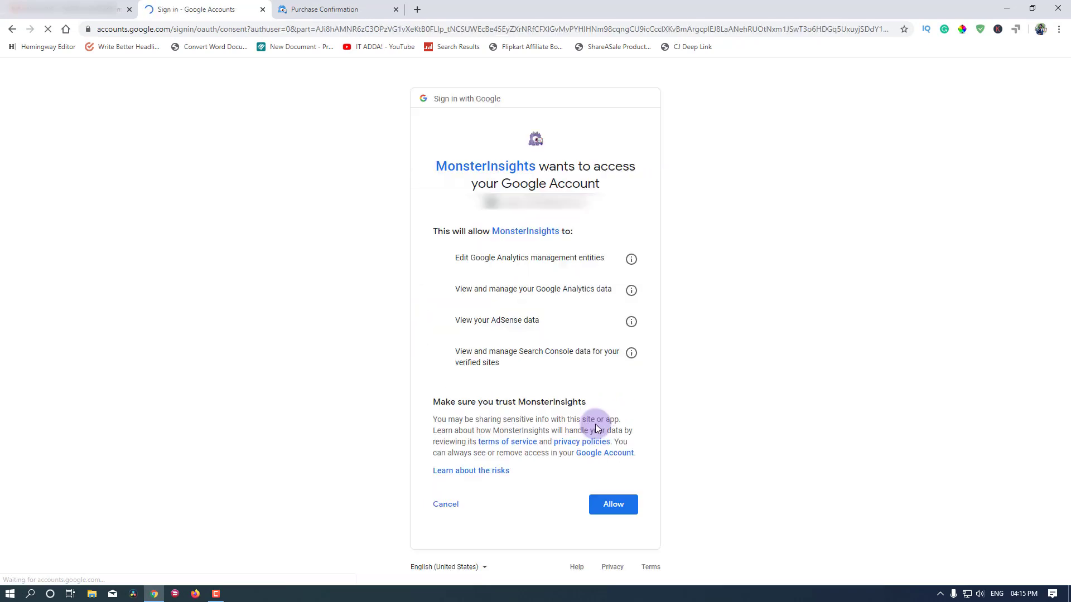
left_click(613, 506)
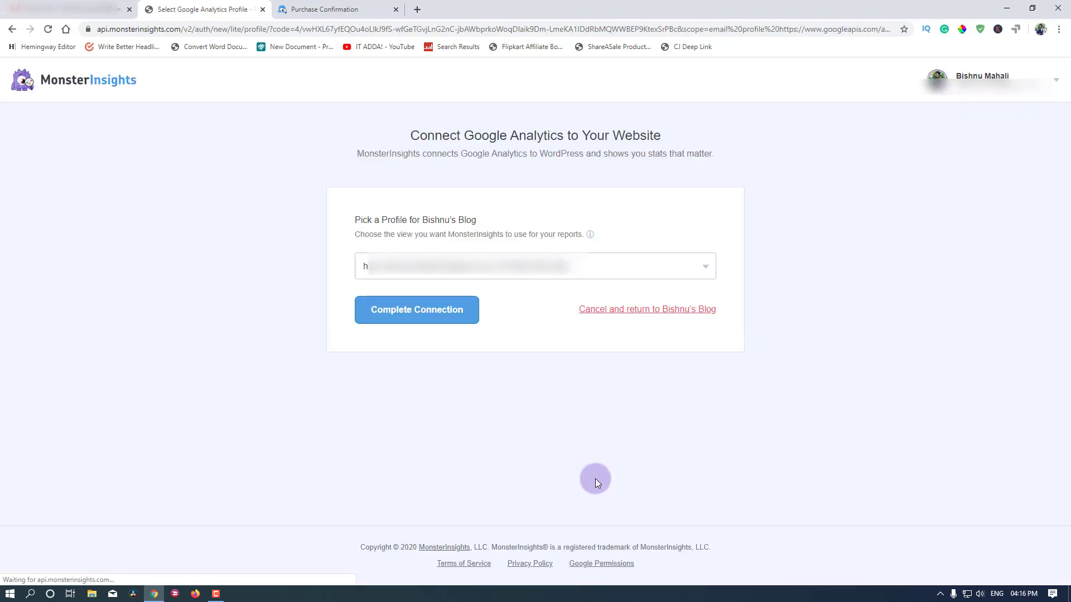
left_click(490, 279)
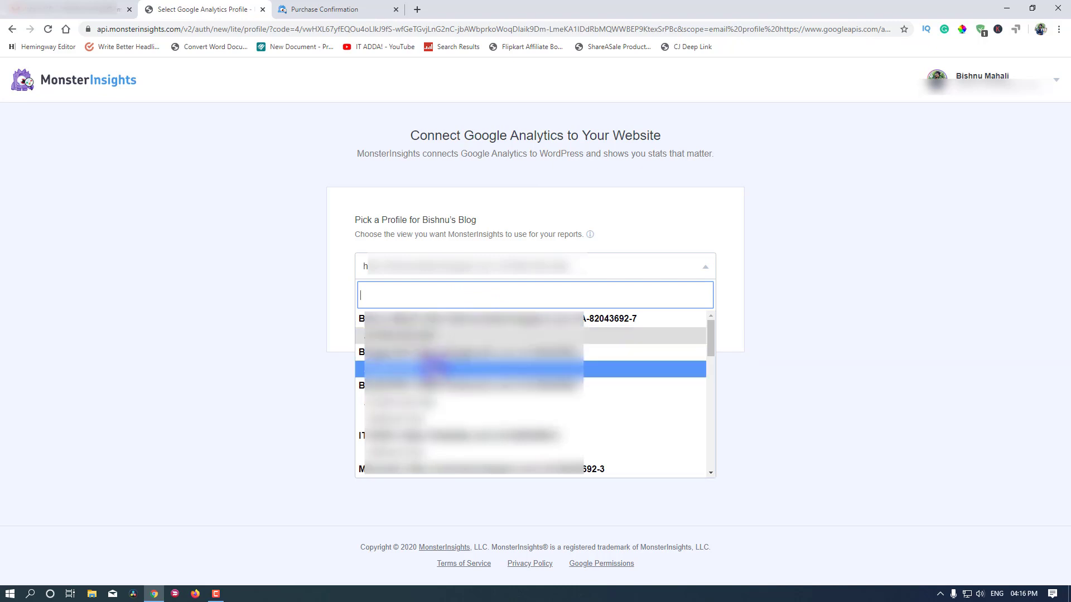
left_click(432, 370)
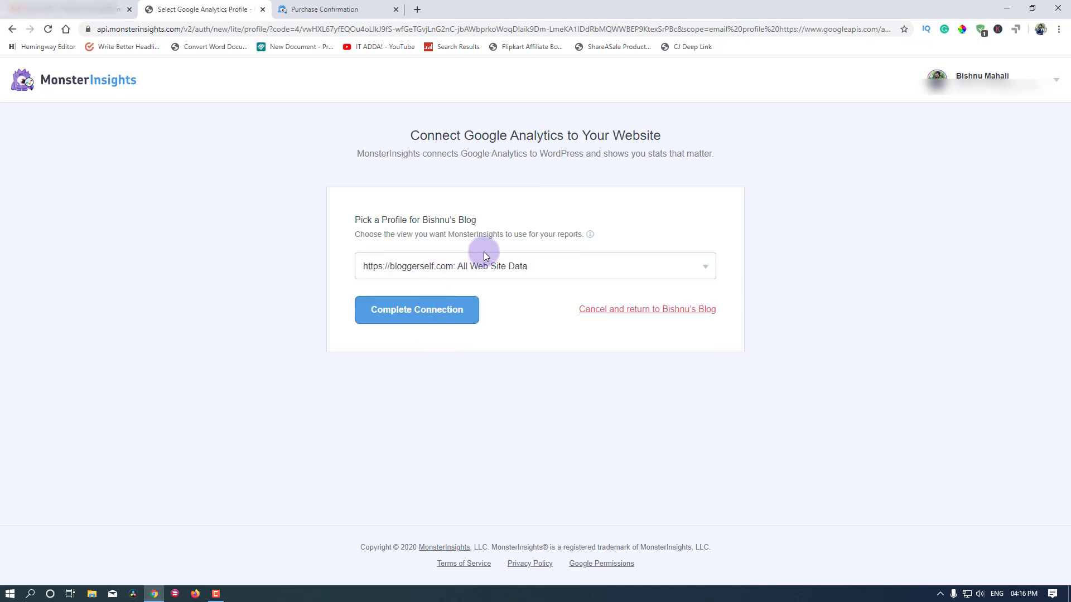
left_click(410, 316)
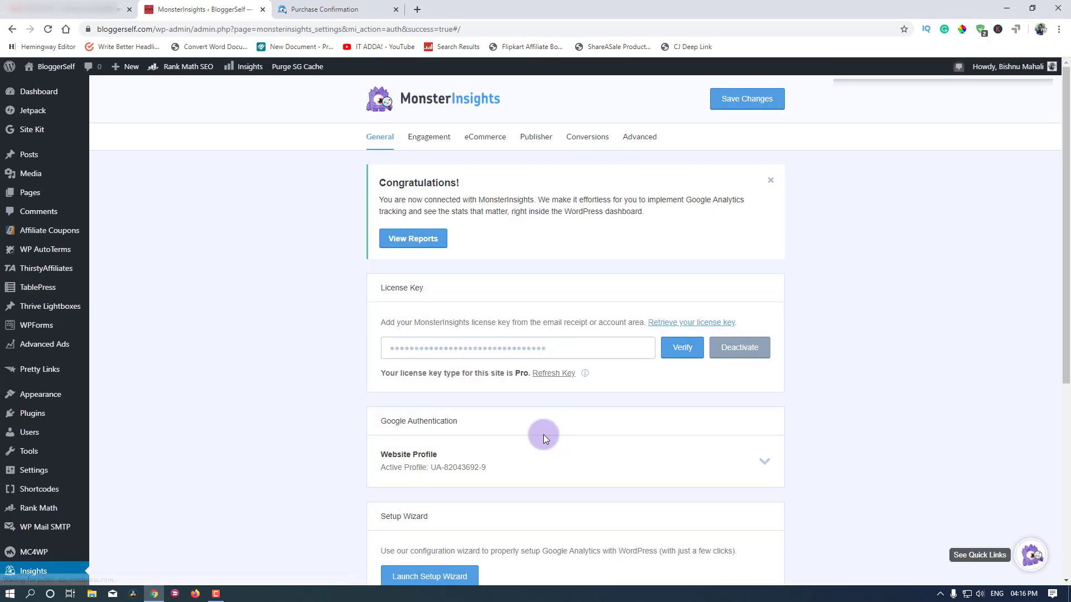
Launch the MonsterInsights Setup Wizard from the bottom of the Insights Settings page.
scroll(535, 435, "down", 3)
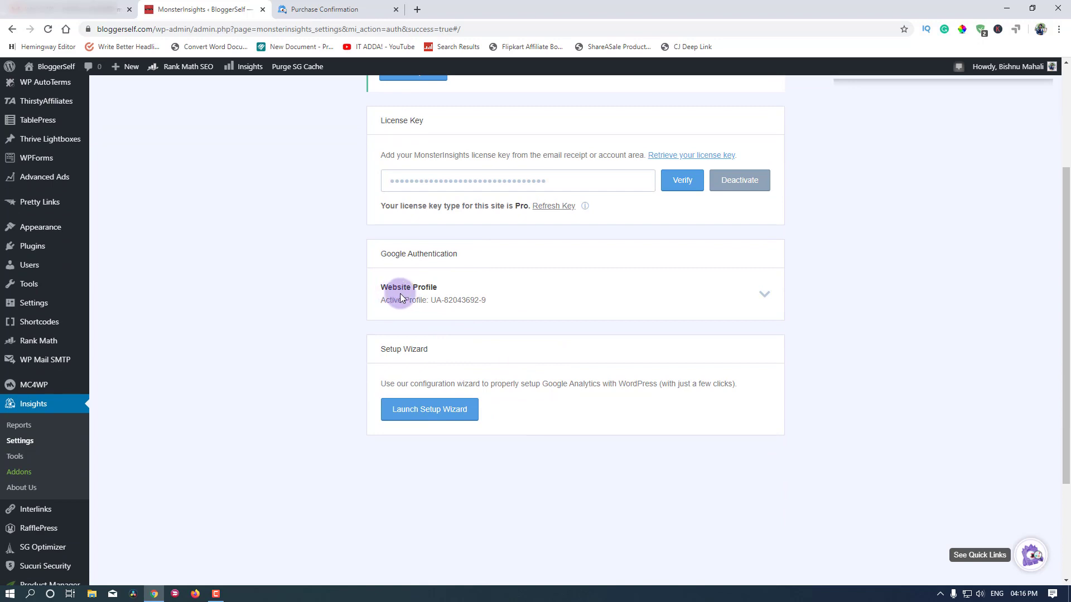
scroll(476, 359, "down", 2)
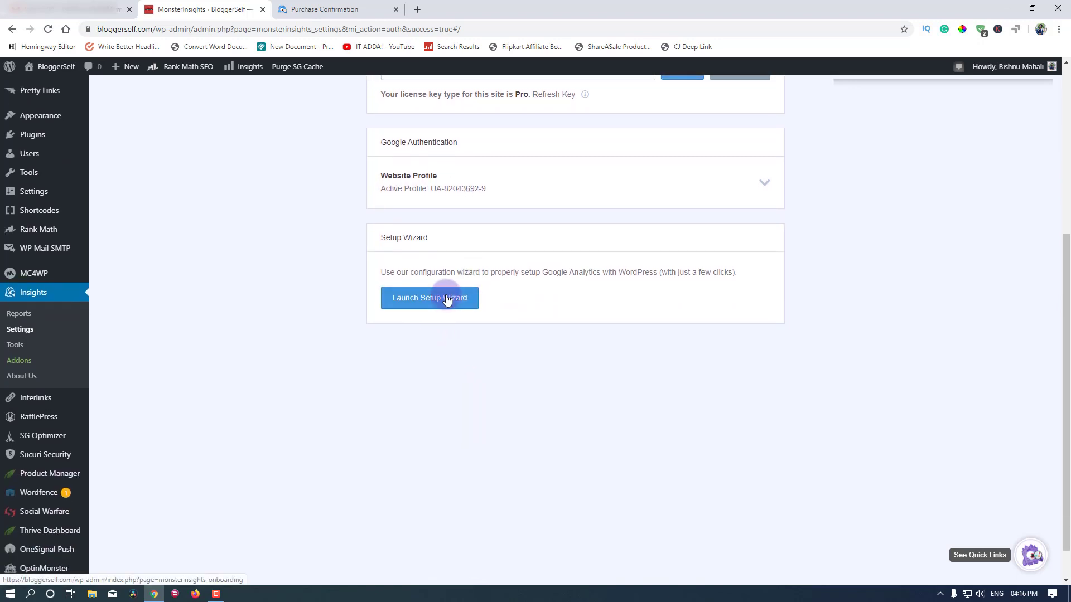
left_click(471, 299)
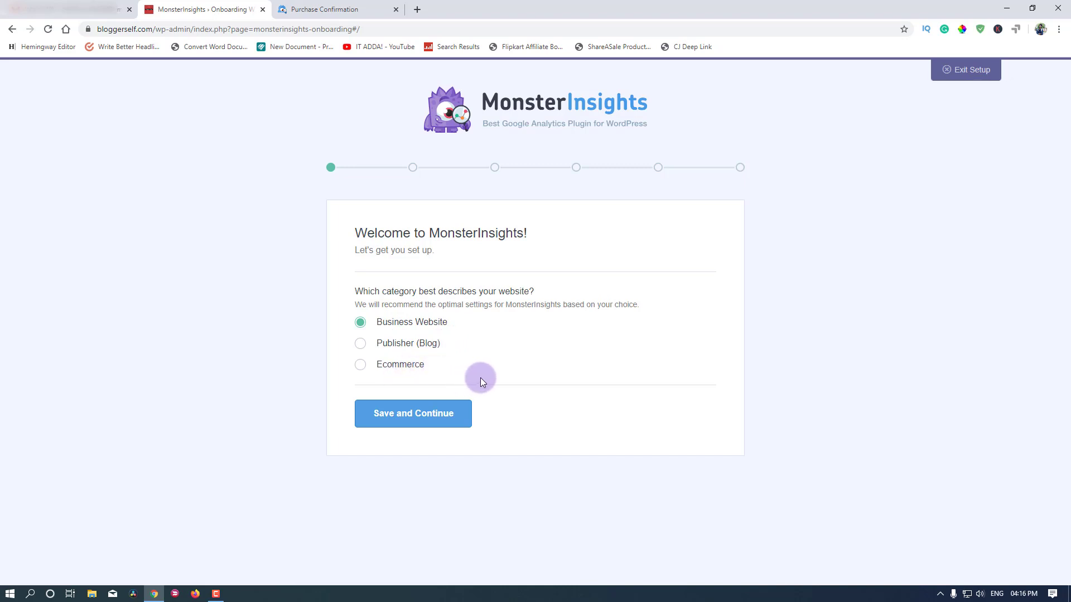
Save Publisher (Blog) as the site category, then try Skip and Keep Connection.
left_click(360, 343)
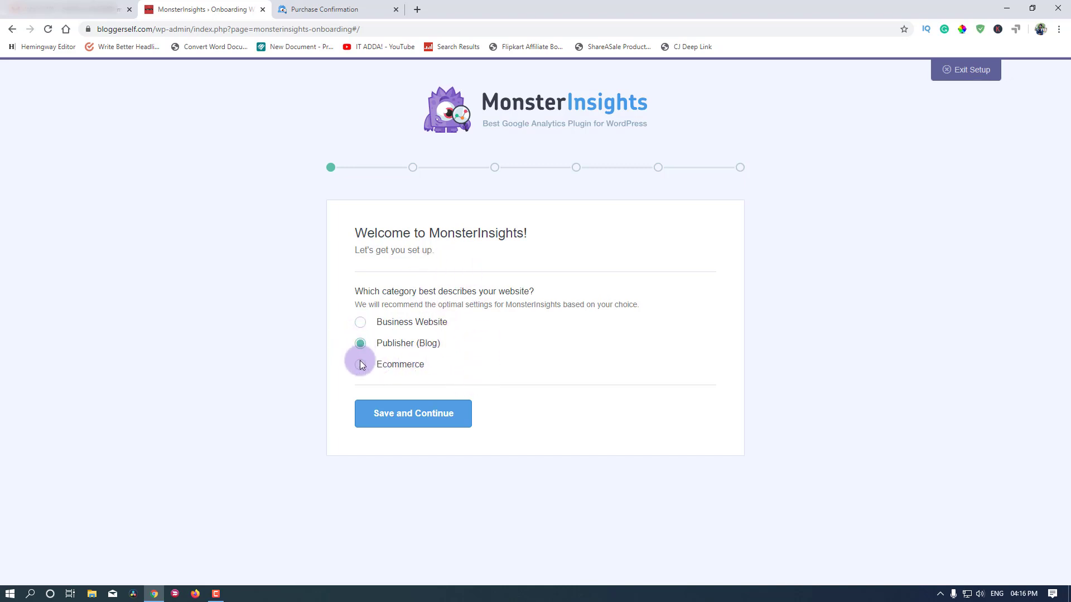
left_click(411, 425)
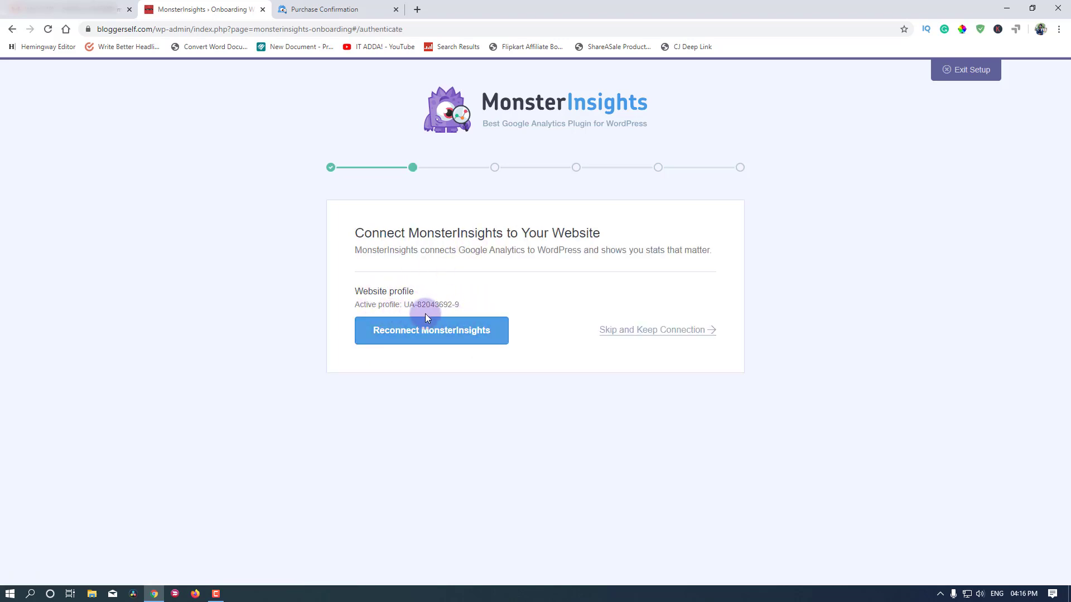
left_click(640, 335)
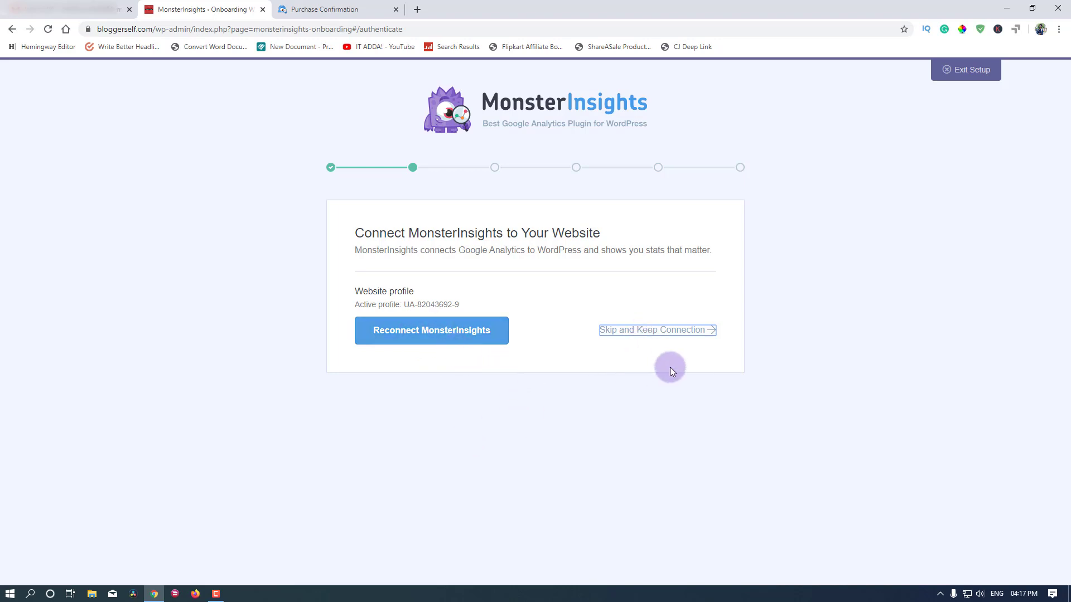
left_click(693, 331)
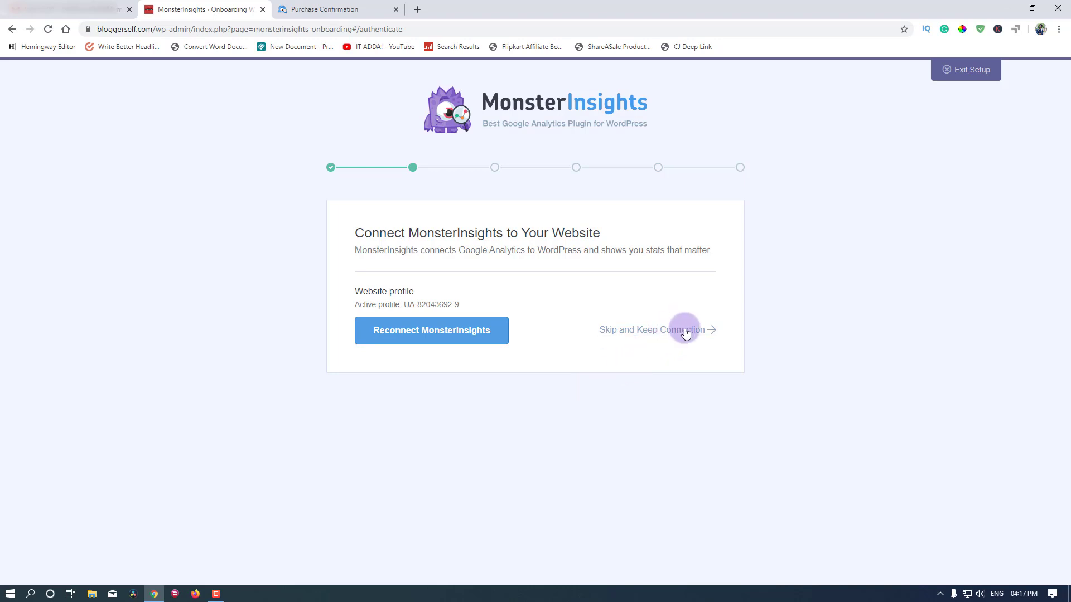
left_click(686, 331)
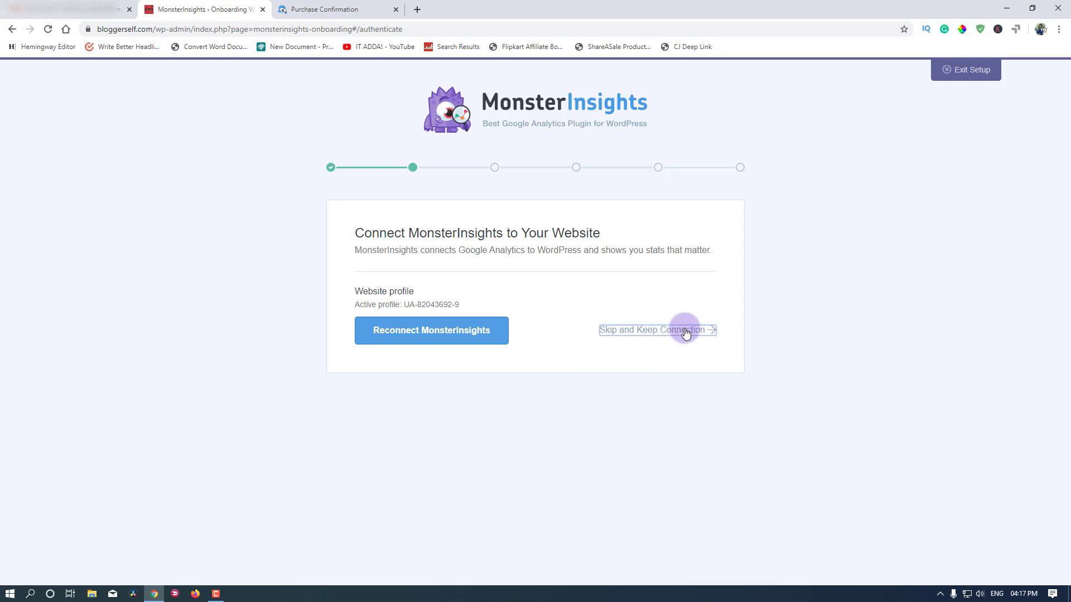
Reconnect MonsterInsights with the Google account and finalize the bloggerself.com All Web Site Data profile.
left_click(442, 330)
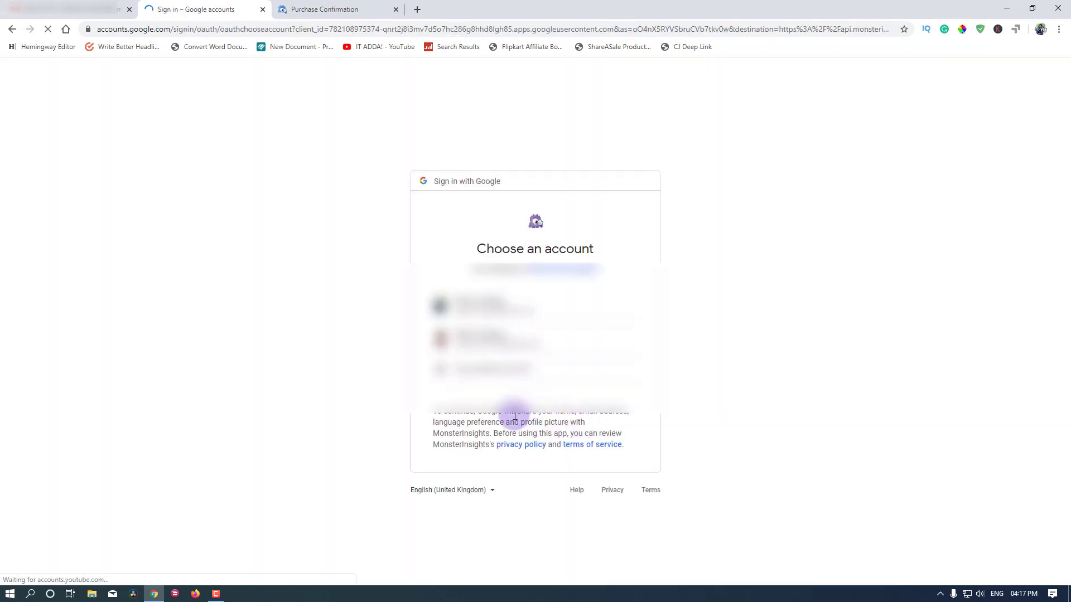
left_click(471, 362)
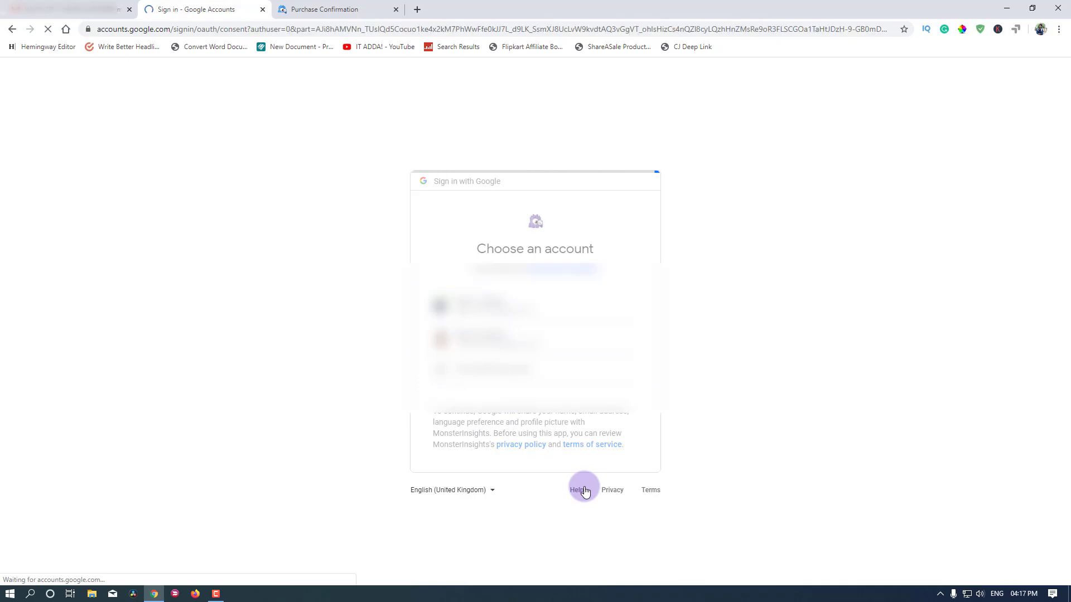
left_click(608, 506)
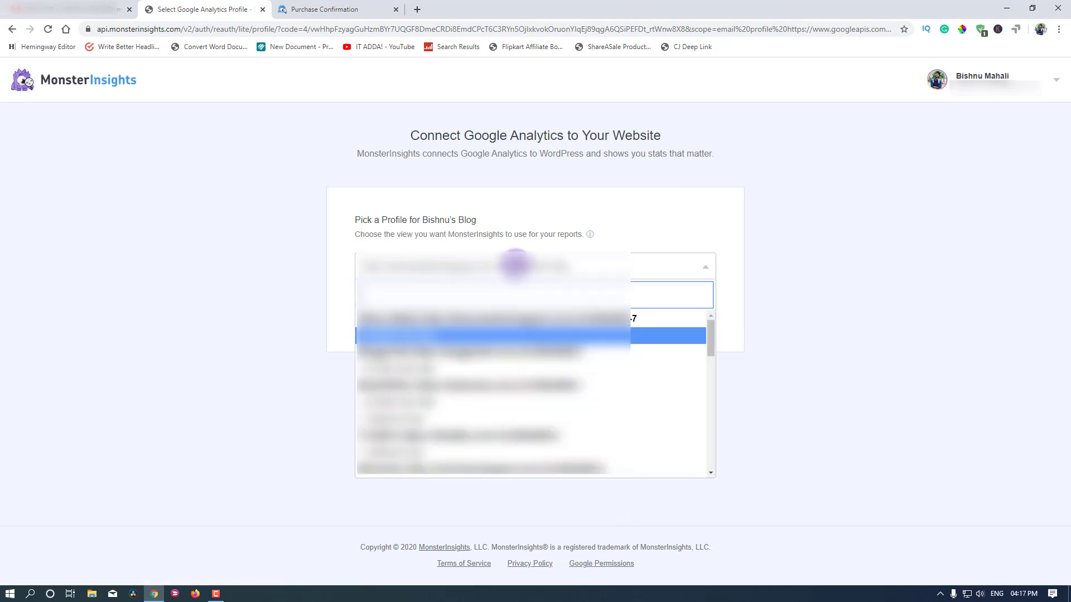
left_click(432, 371)
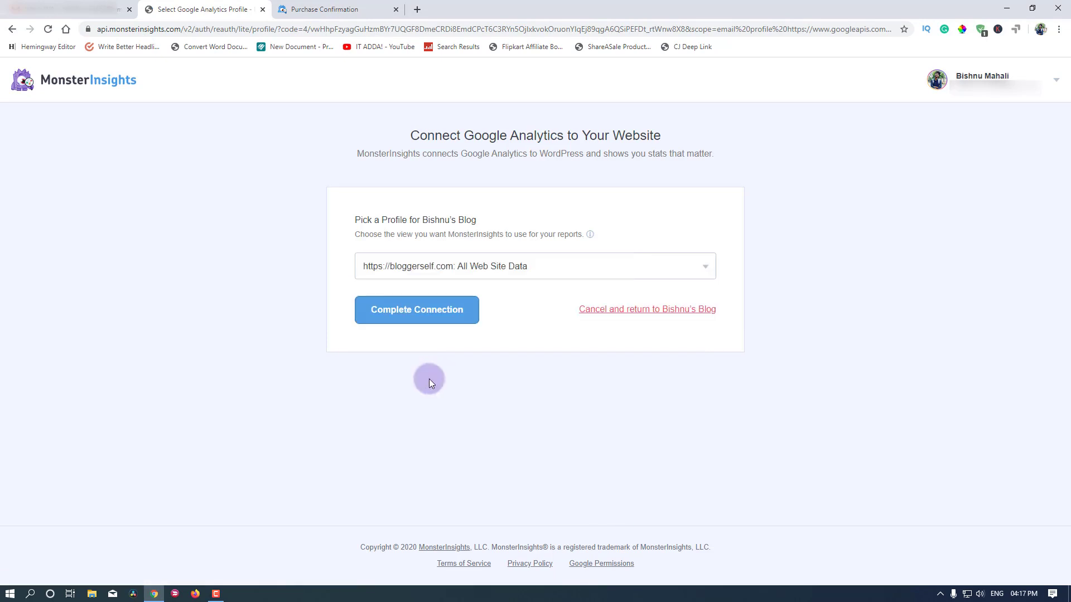
left_click(410, 310)
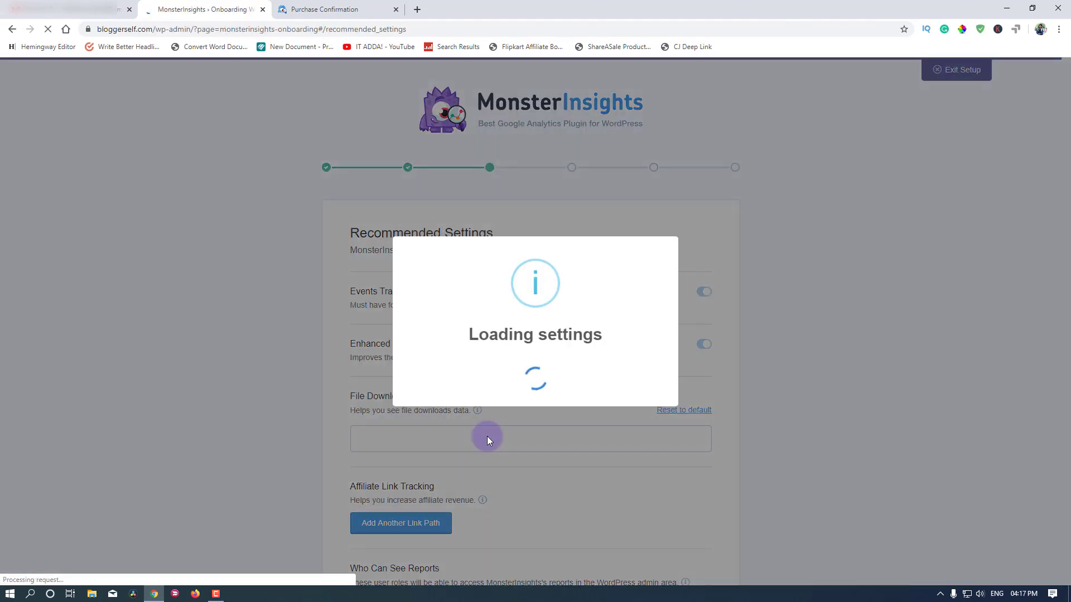
Review the Recommended Settings, inspecting the /go/ and /goto/ affiliate link paths.
scroll(504, 359, "down", 1)
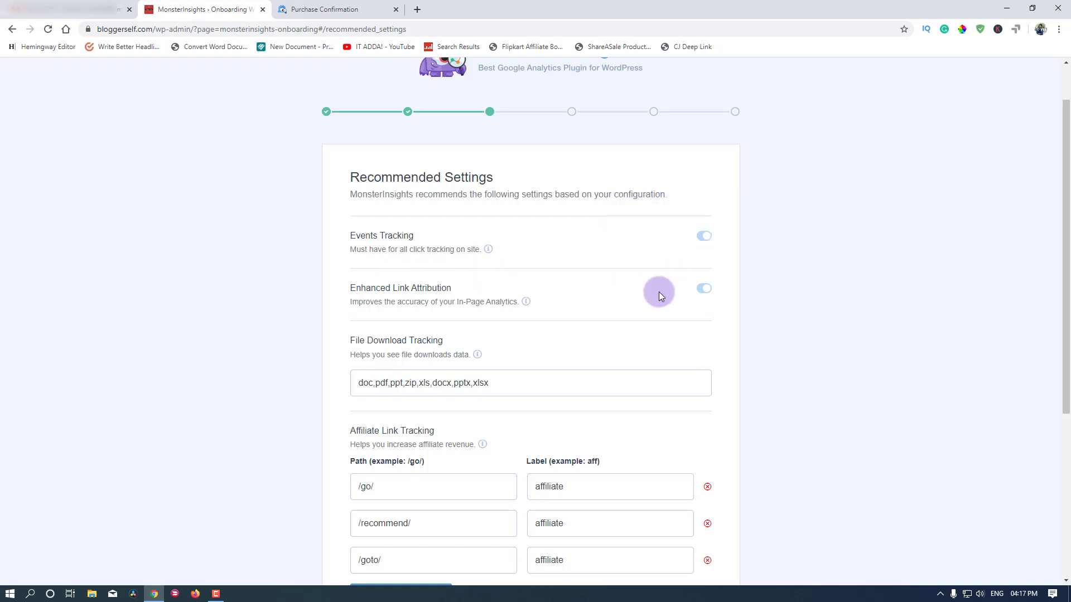
scroll(424, 305, "down", 1)
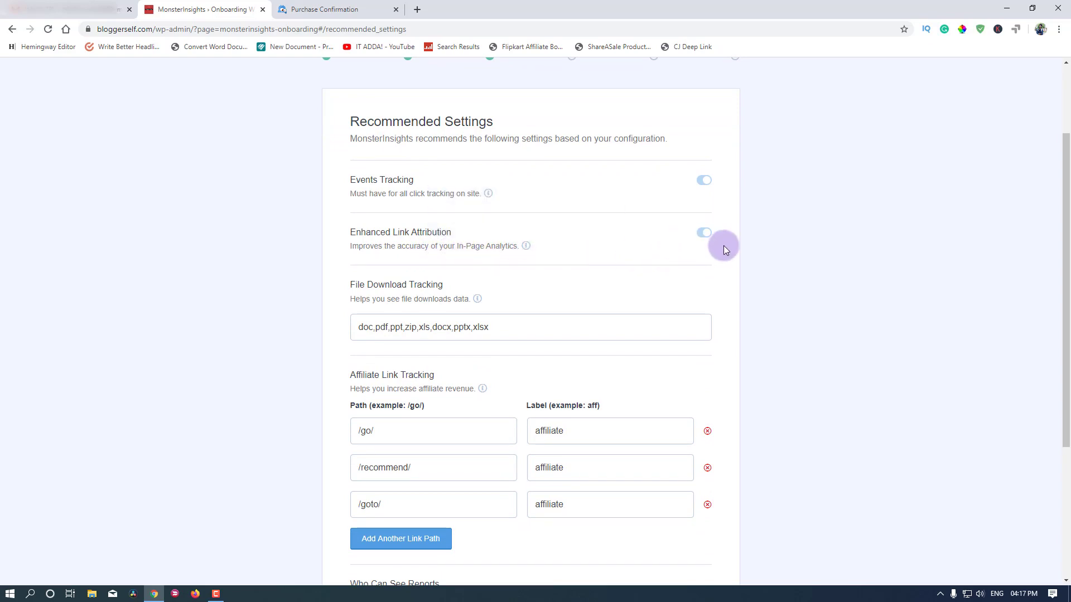
scroll(433, 342, "down", 1)
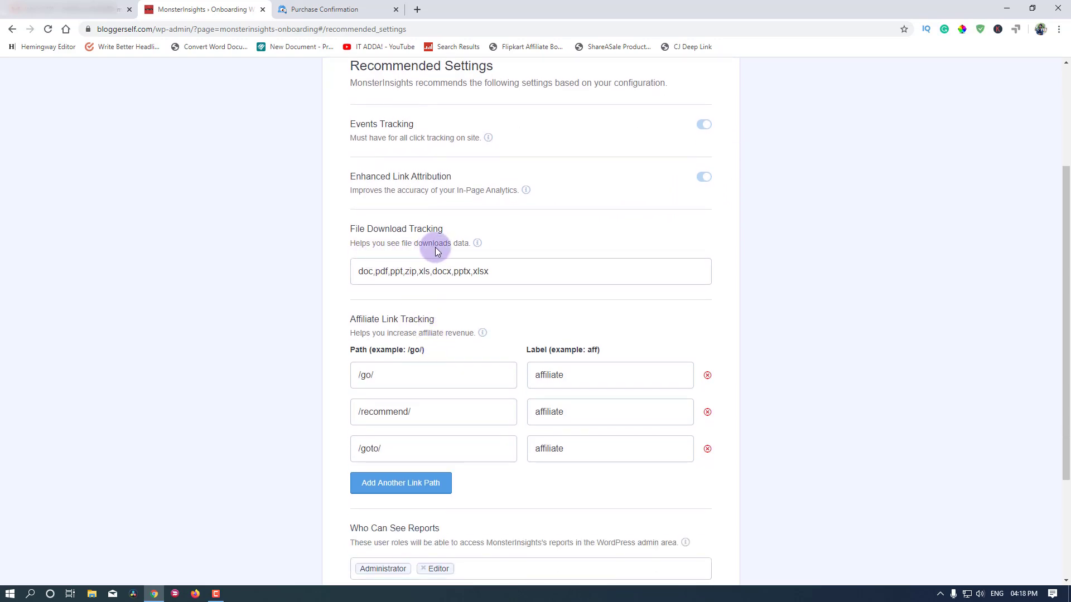
scroll(466, 306, "down", 2)
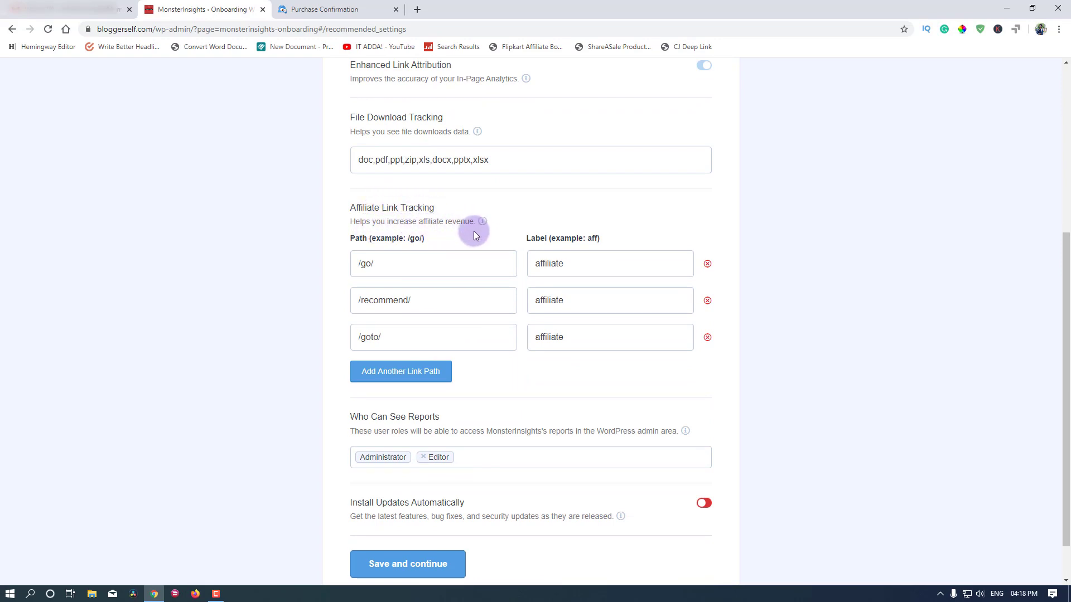
left_click(371, 265)
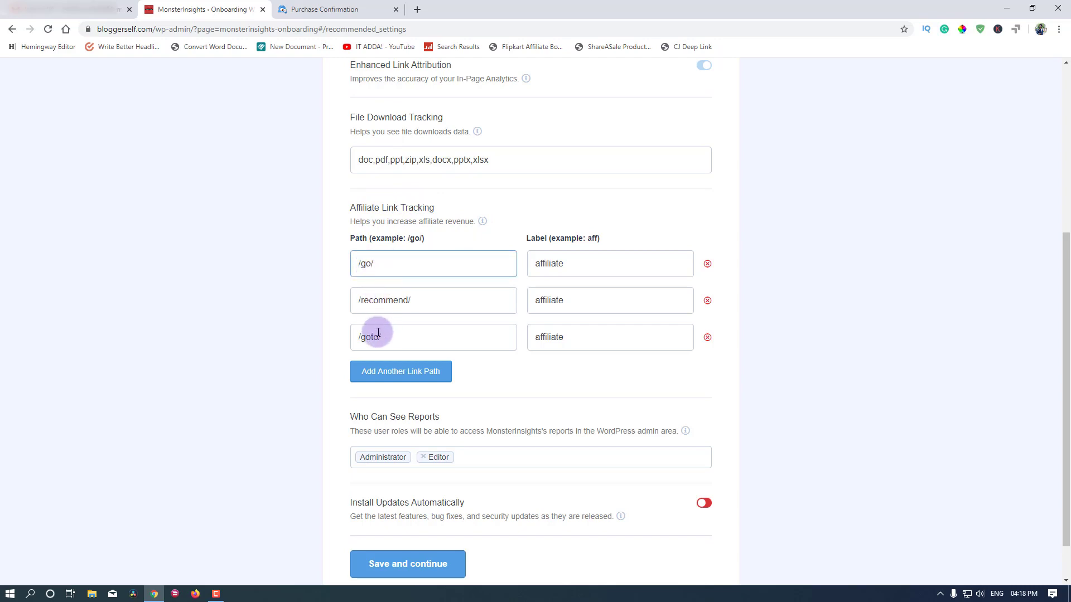
left_click_drag(378, 333, 353, 337)
left_click(440, 286)
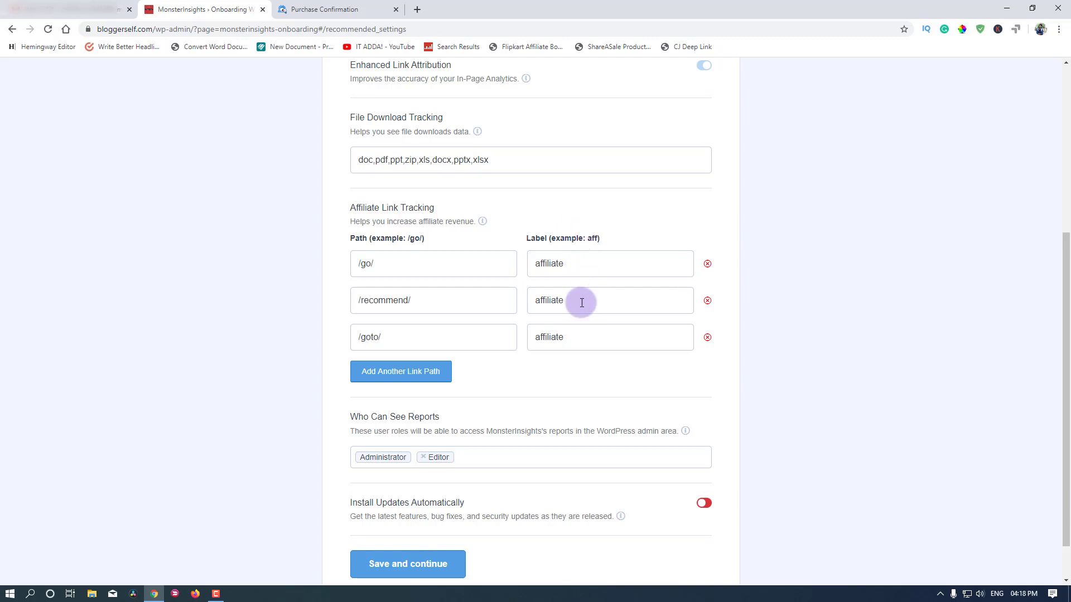
scroll(604, 255, "down", 1)
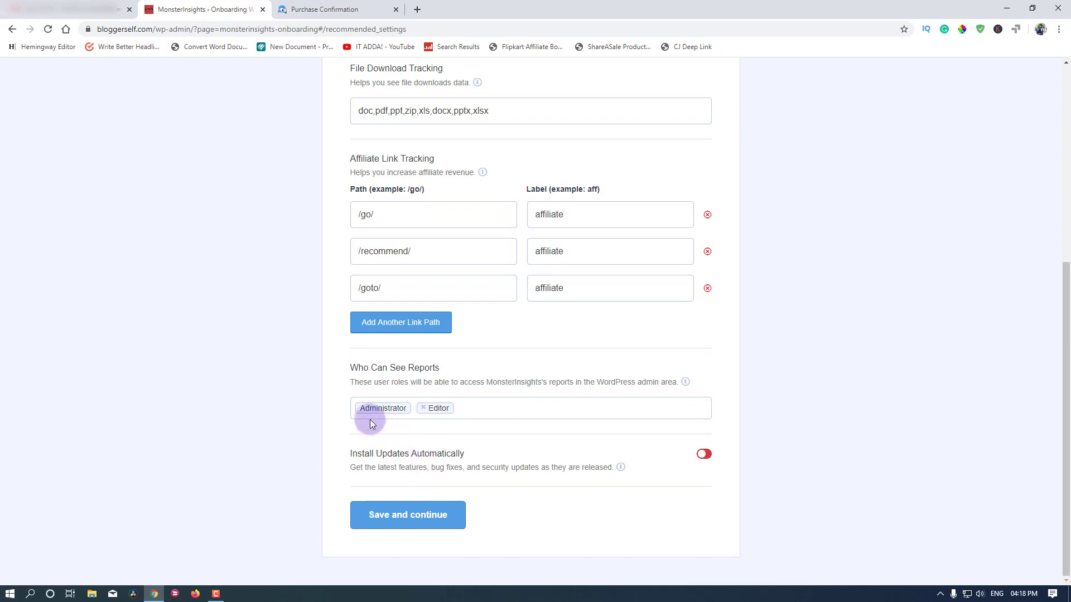
Remove Editor from Who Can See Reports, enable automatic updates, and save.
left_click(423, 408)
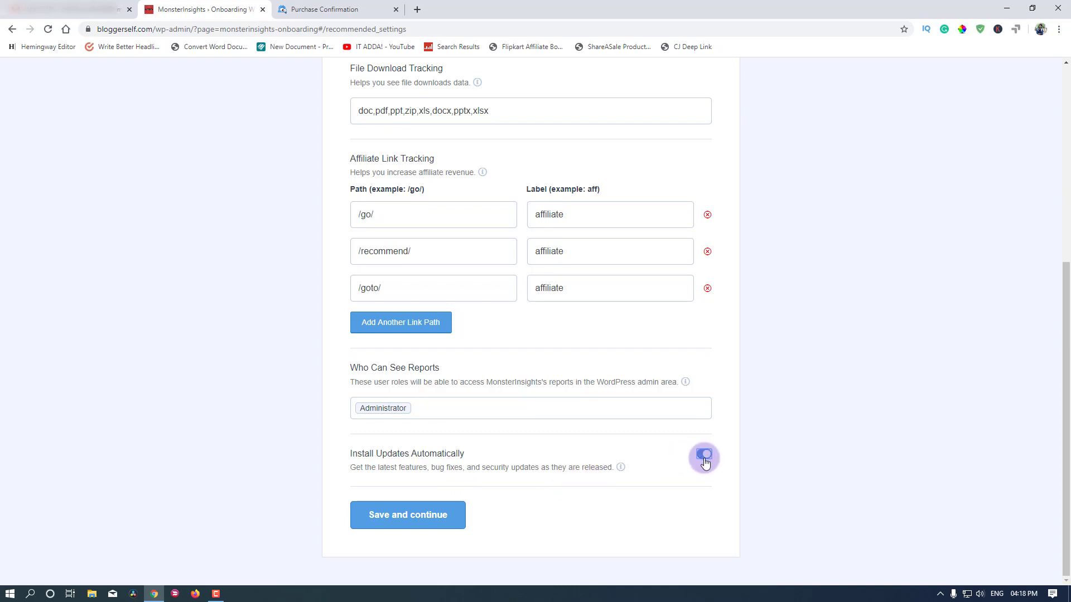
left_click(419, 520)
left_click(694, 447)
left_click(432, 515)
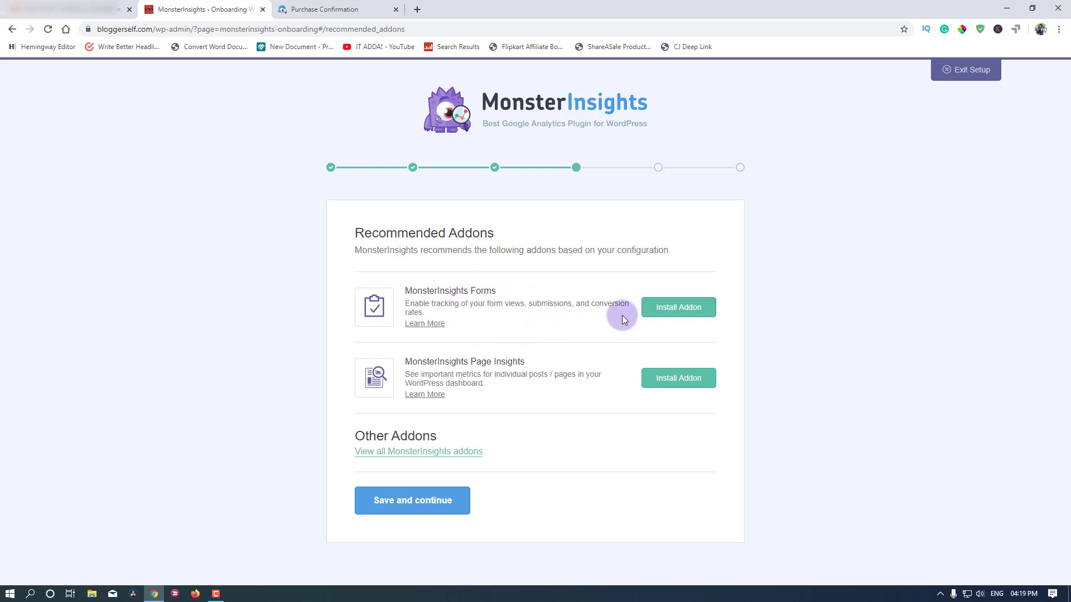
Install the MonsterInsights Forms addon.
left_click(677, 312)
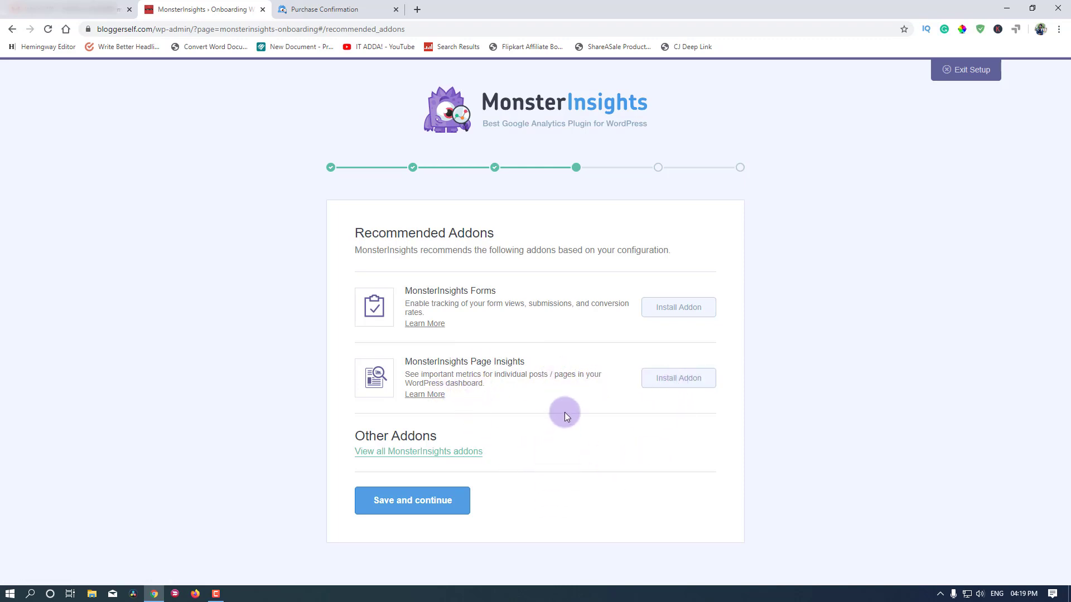
Show all recommended addons and install the Ads and Dimensions addons.
left_click(381, 453)
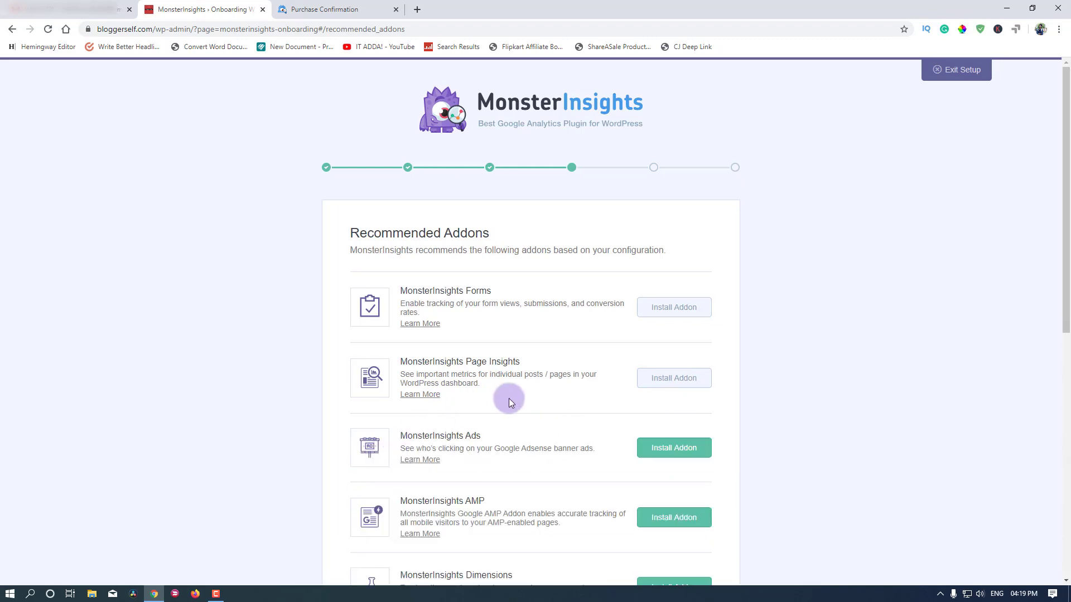
scroll(509, 398, "down", 3)
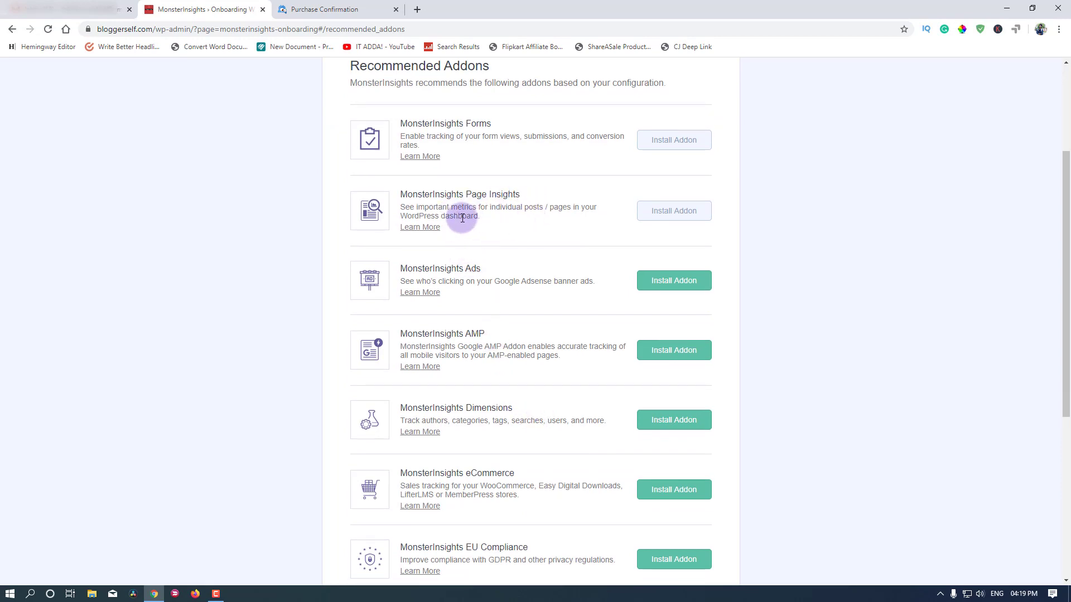
scroll(558, 260, "down", 1)
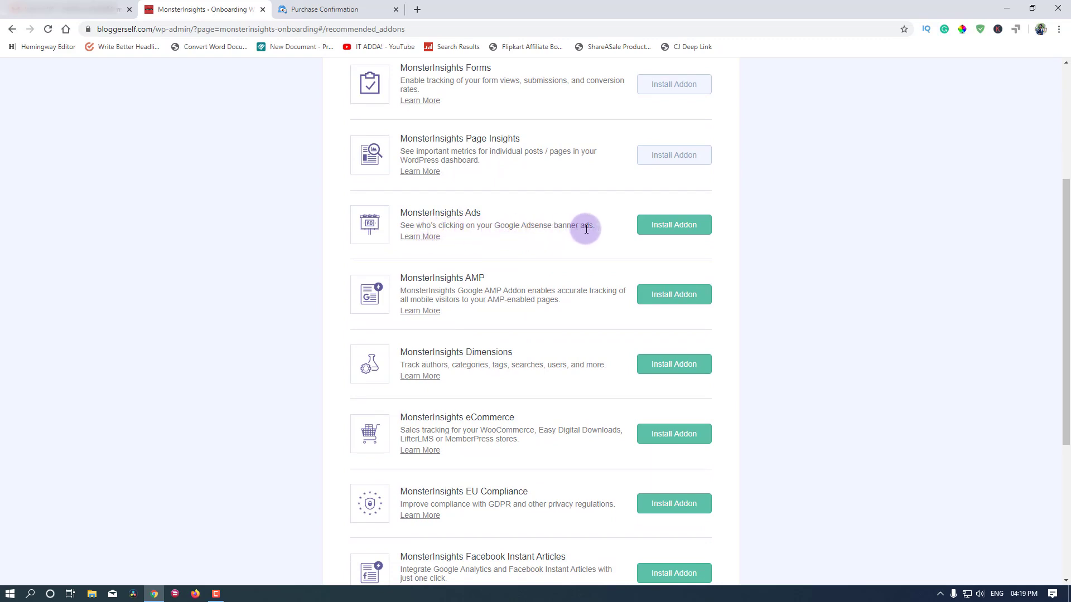
left_click(681, 225)
scroll(532, 290, "down", 1)
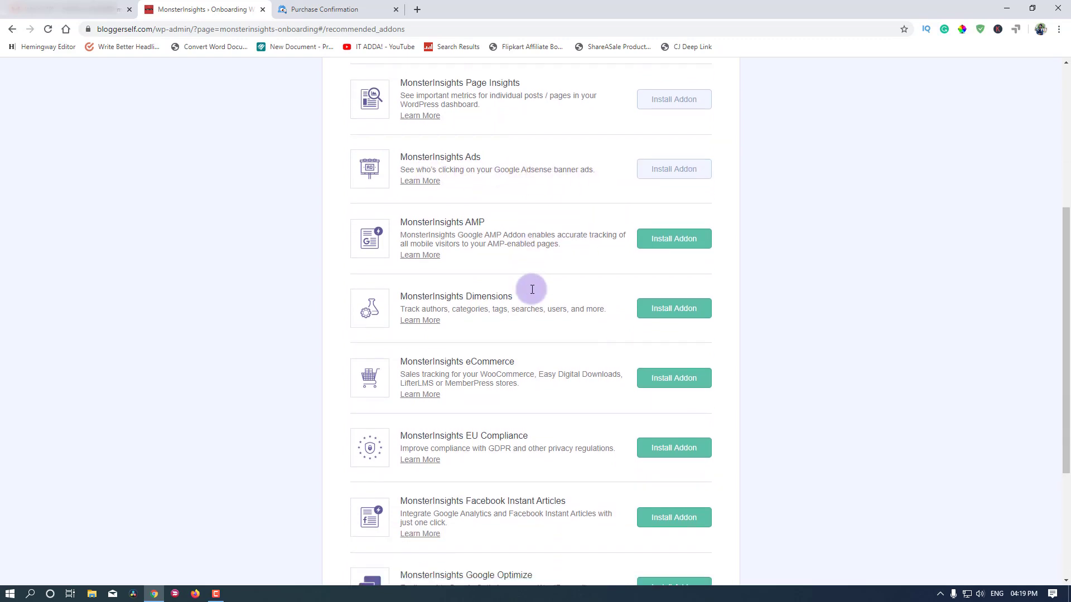
scroll(509, 296, "down", 1)
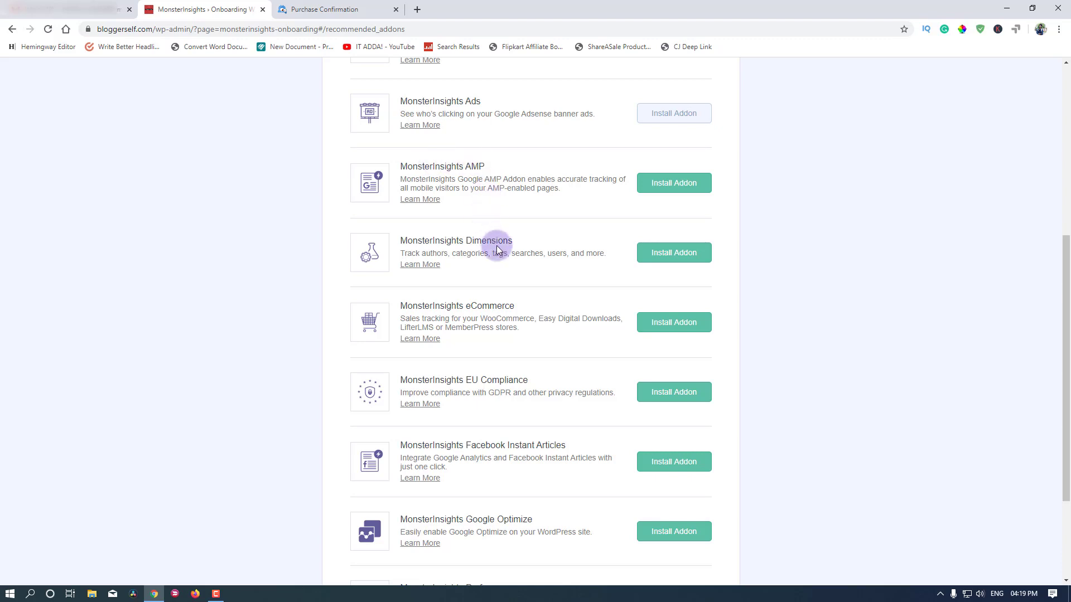
scroll(497, 249, "down", 1)
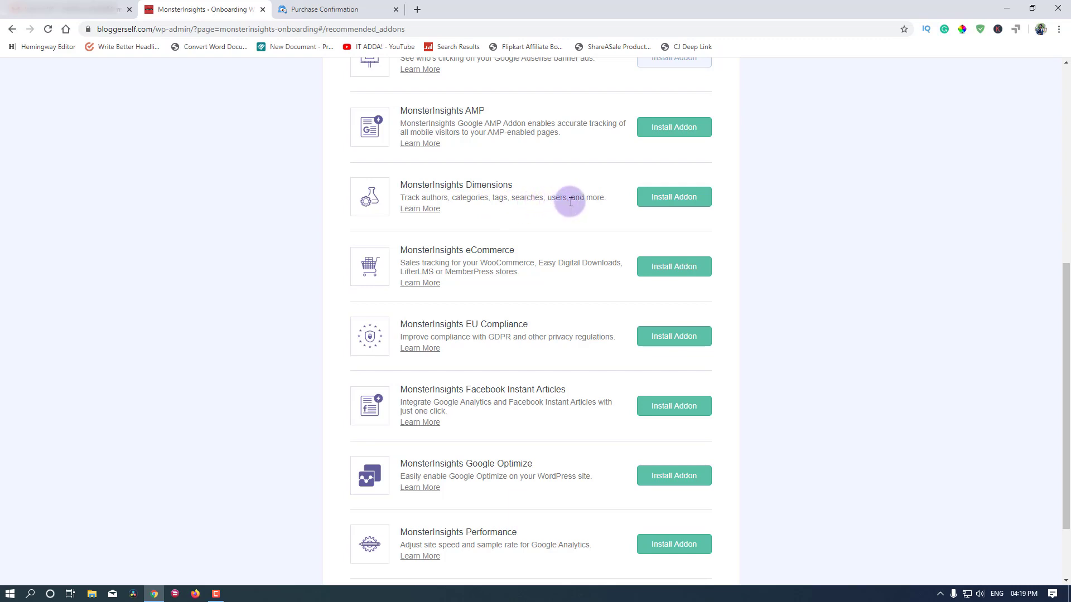
left_click(676, 202)
Install the EU Compliance and Google Optimize addons and save the addon choices.
scroll(504, 256, "down", 1)
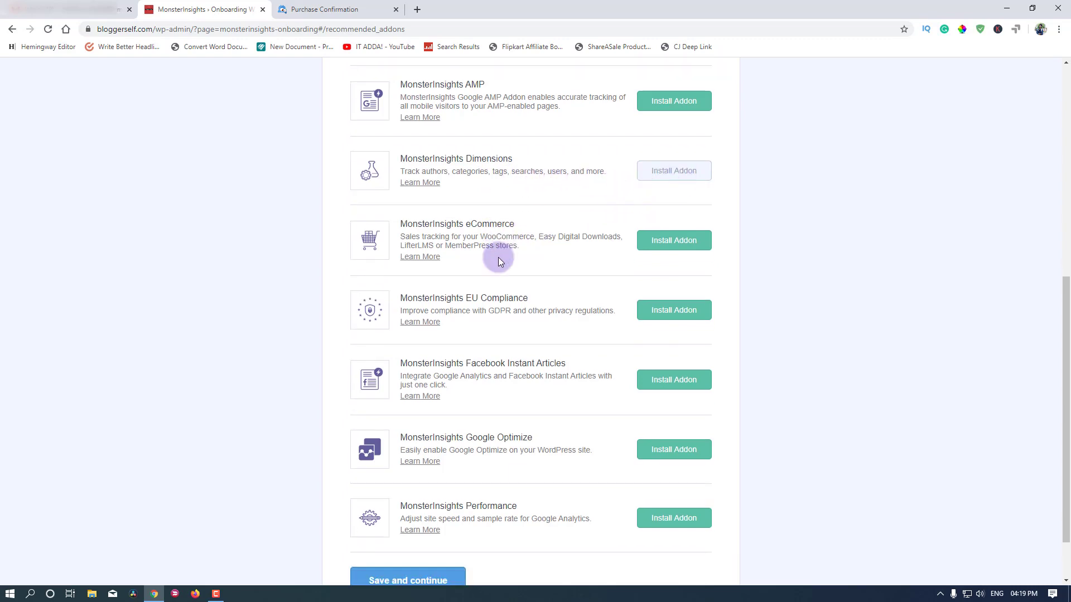
scroll(497, 261, "down", 1)
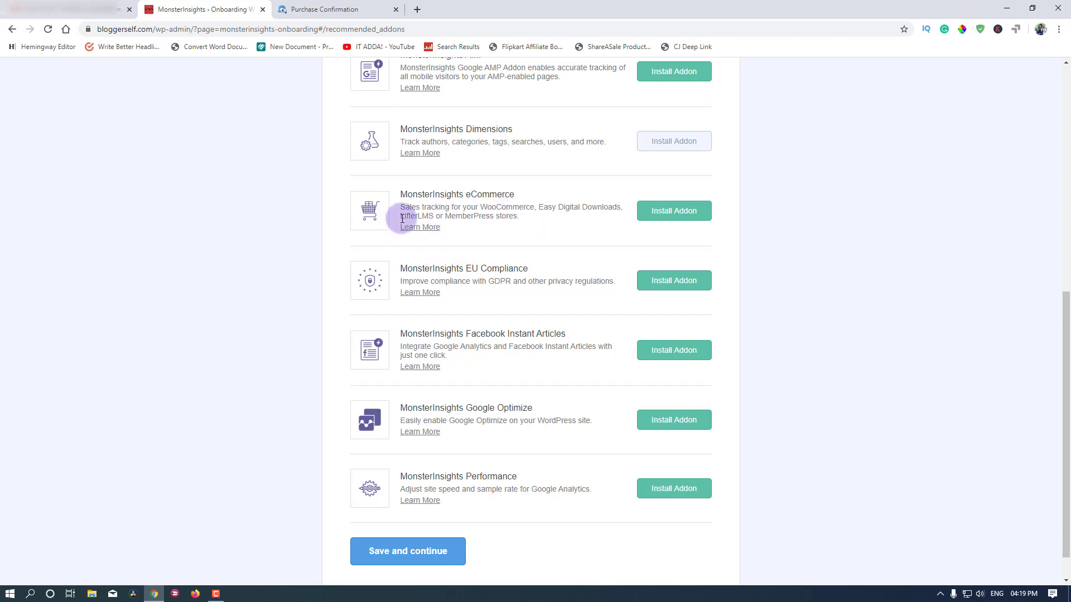
scroll(549, 282, "down", 1)
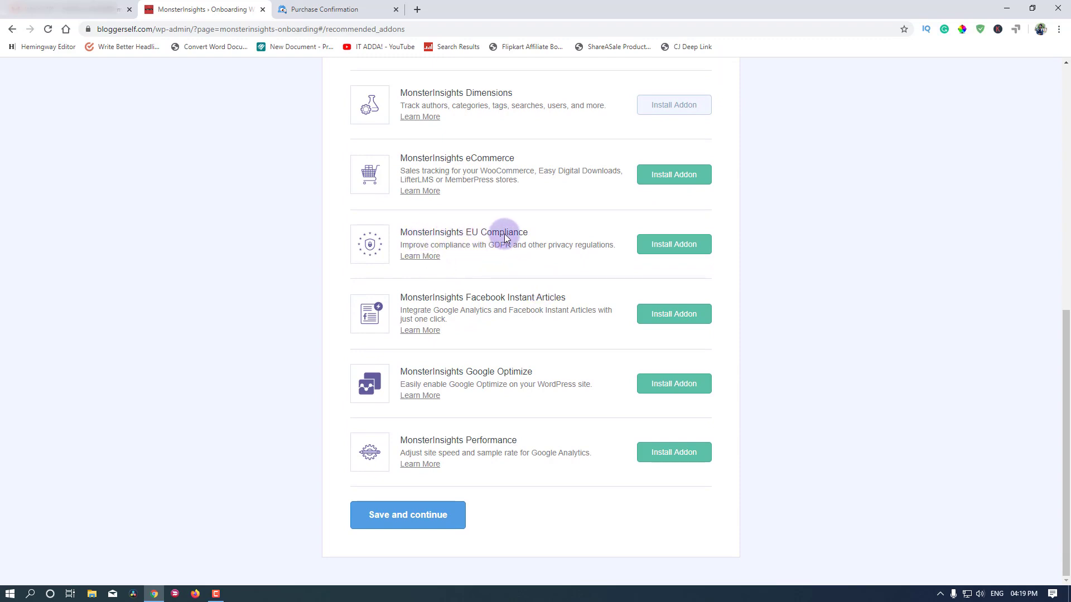
left_click(673, 246)
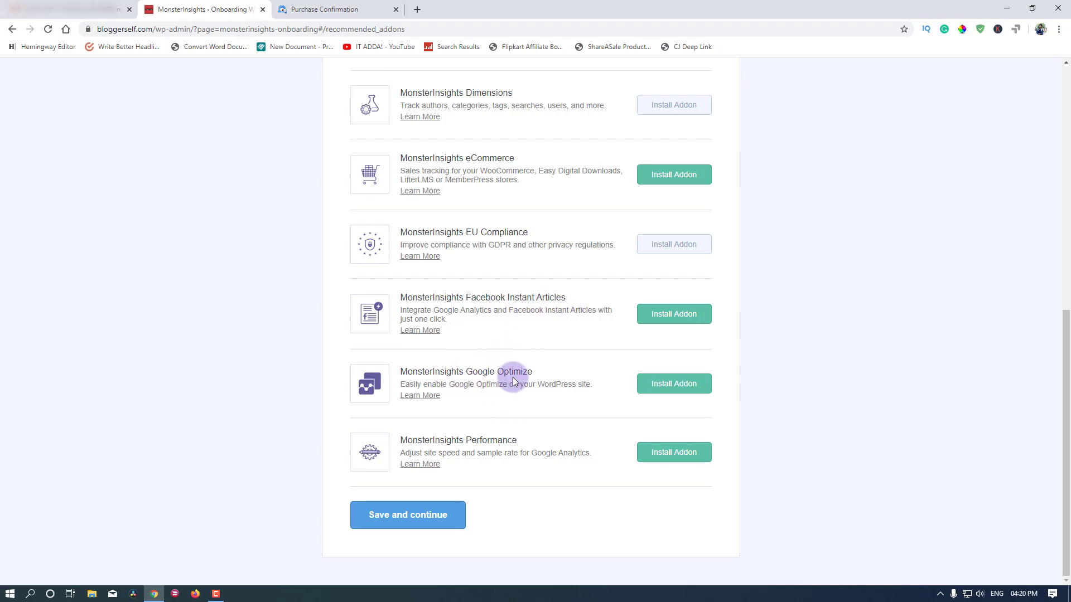
left_click(665, 388)
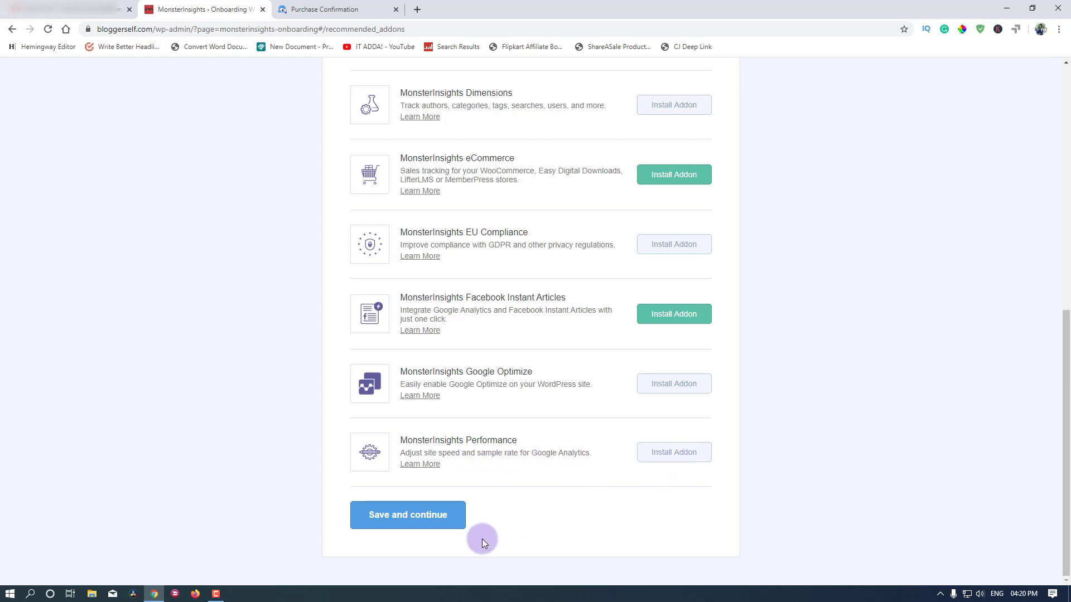
left_click(377, 513)
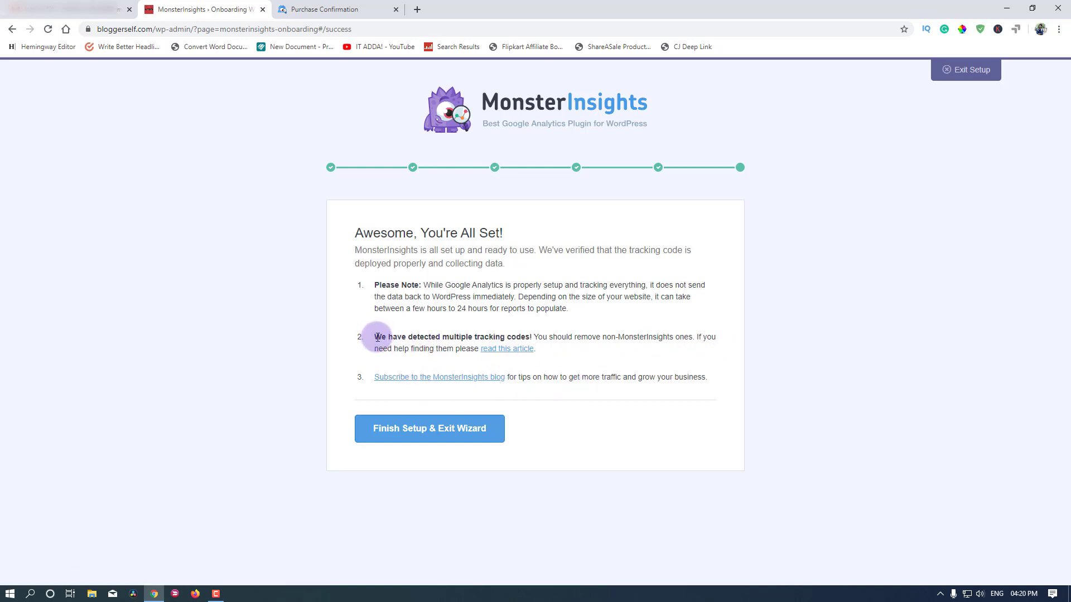
left_click_drag(378, 336, 507, 337)
left_click(535, 336)
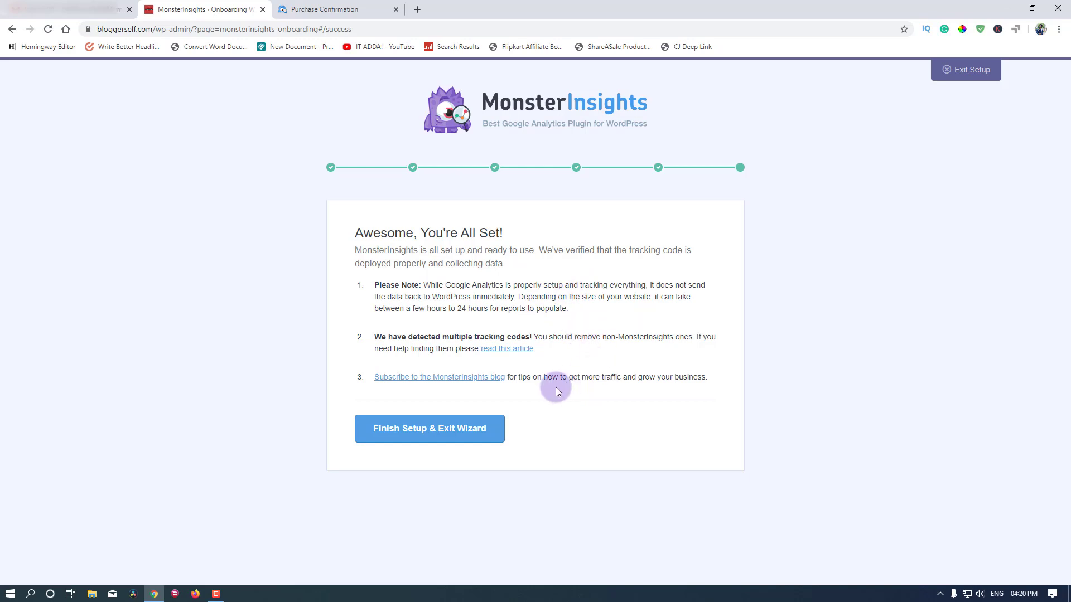
Finish and exit the setup wizard, then open the reports from the Congratulations notice.
left_click(405, 439)
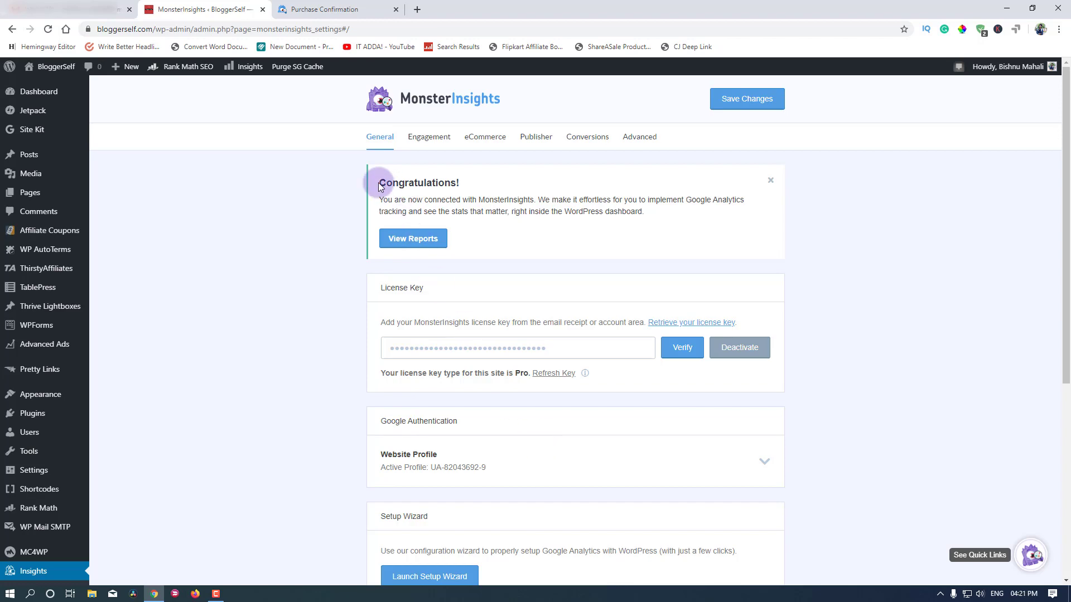
left_click_drag(377, 183, 494, 185)
scroll(503, 382, "down", 6)
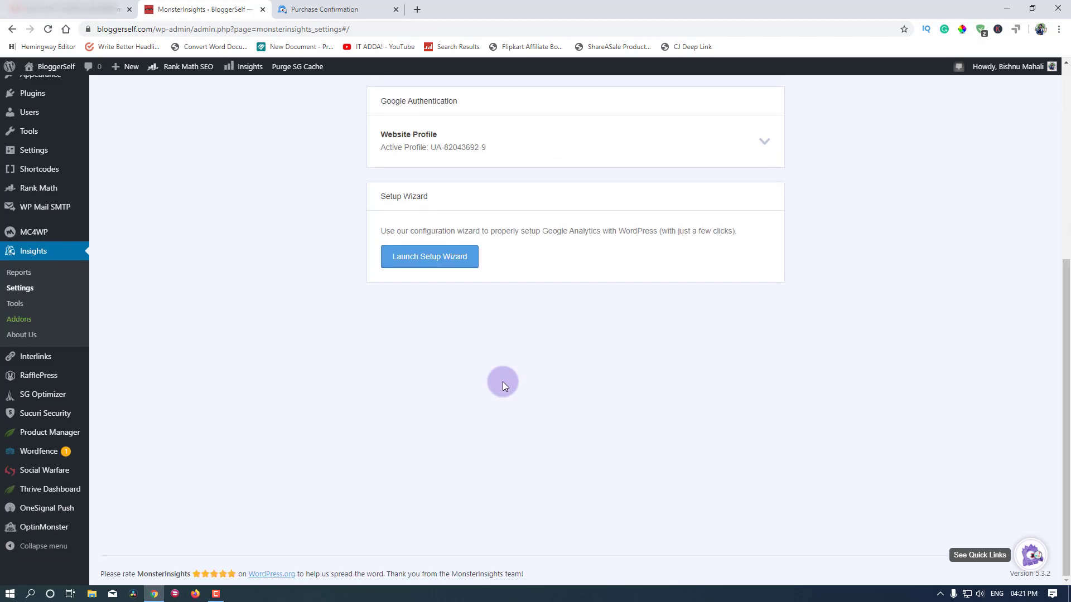
scroll(503, 381, "up", 6)
left_click(414, 238)
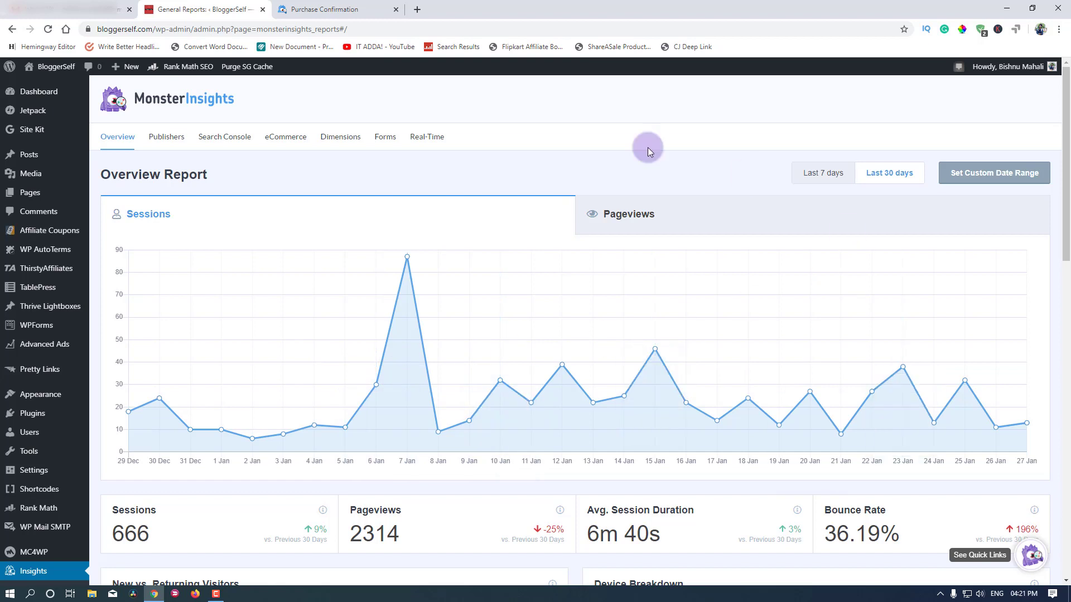
left_click(616, 216)
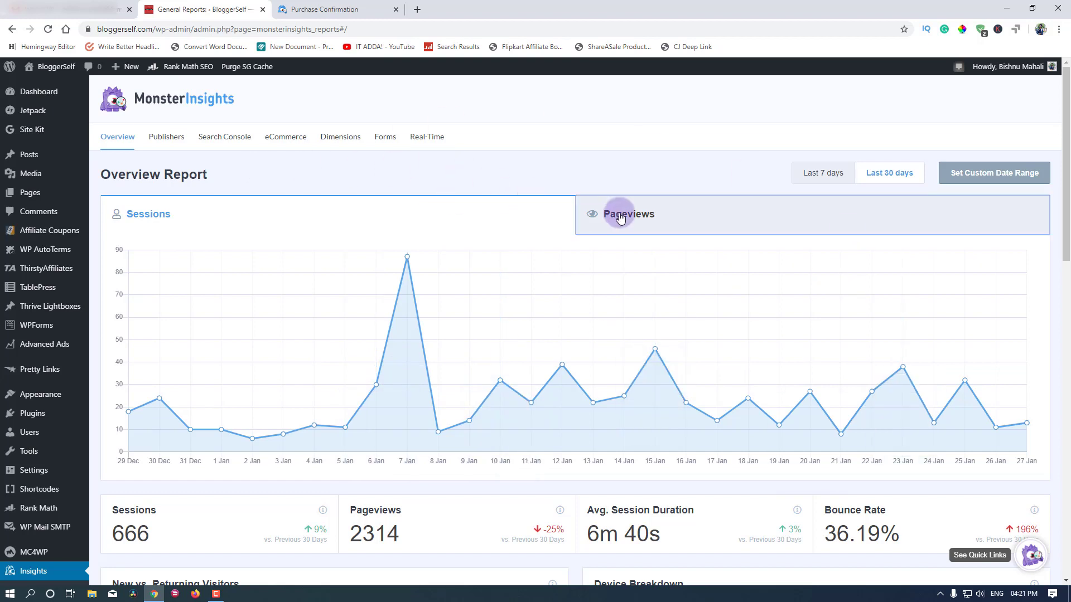
left_click(420, 218)
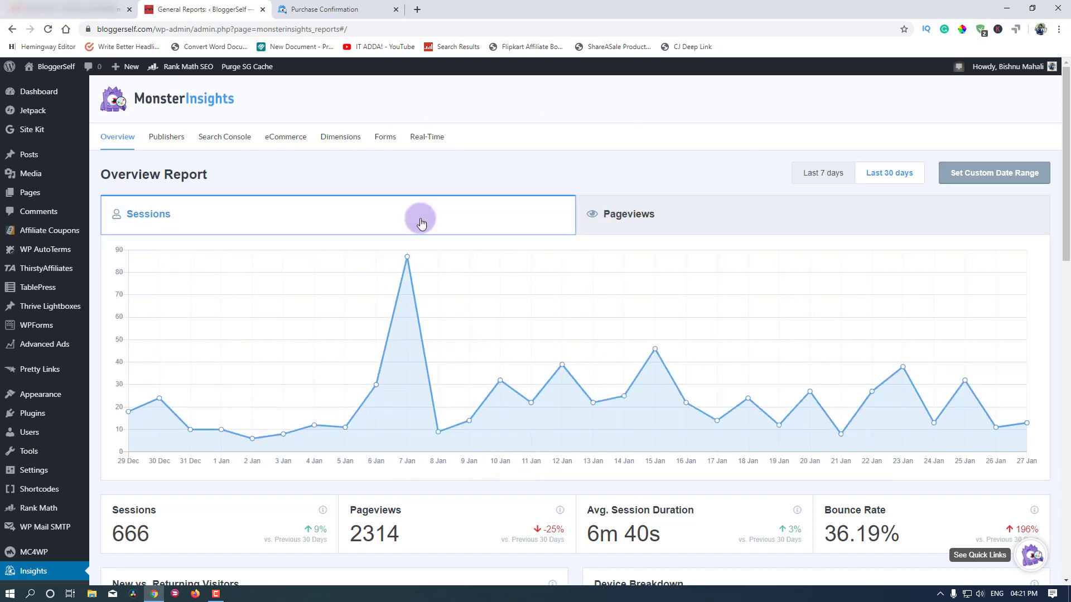
scroll(444, 301, "down", 10)
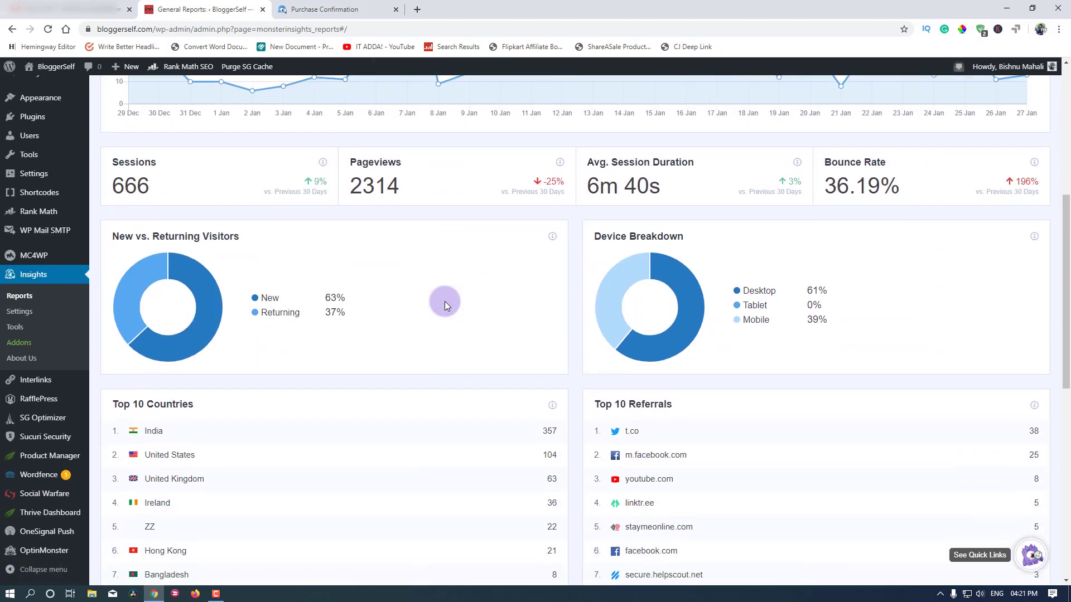
scroll(444, 302, "down", 3)
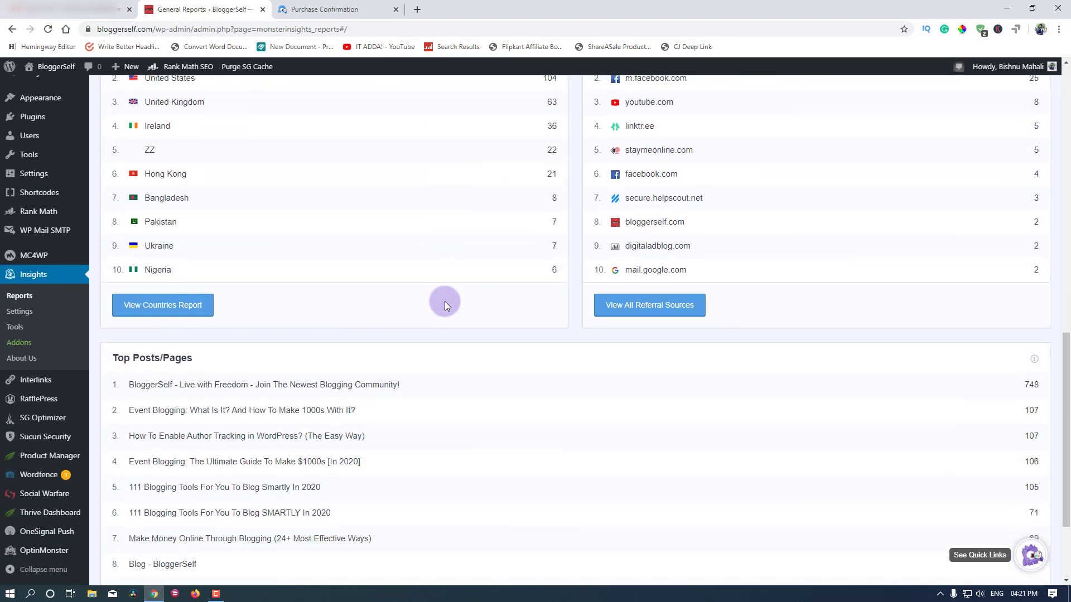
scroll(444, 301, "down", 2)
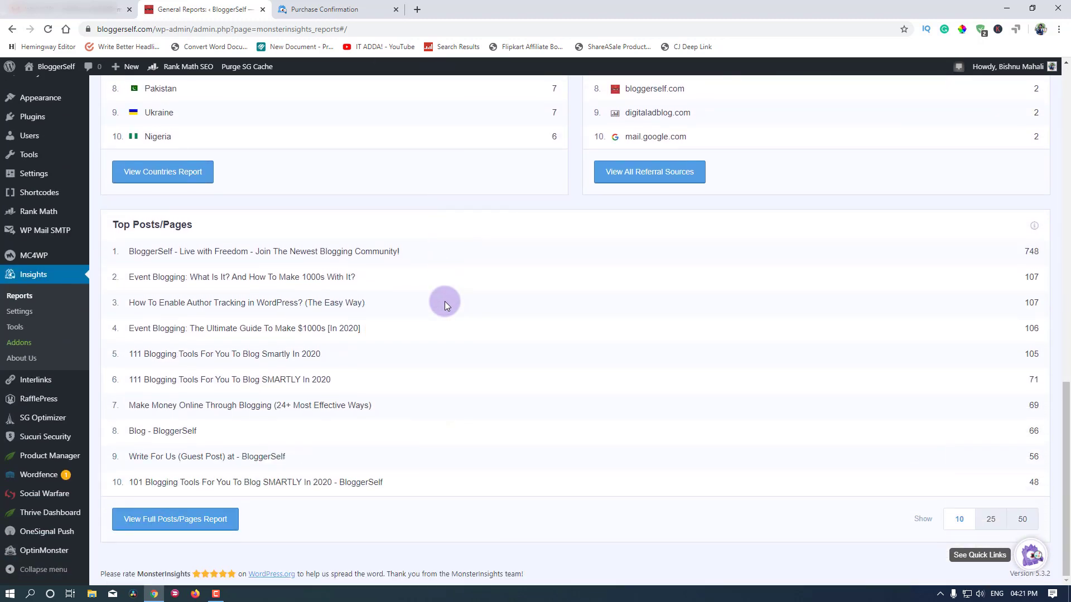
scroll(355, 247, "up", 15)
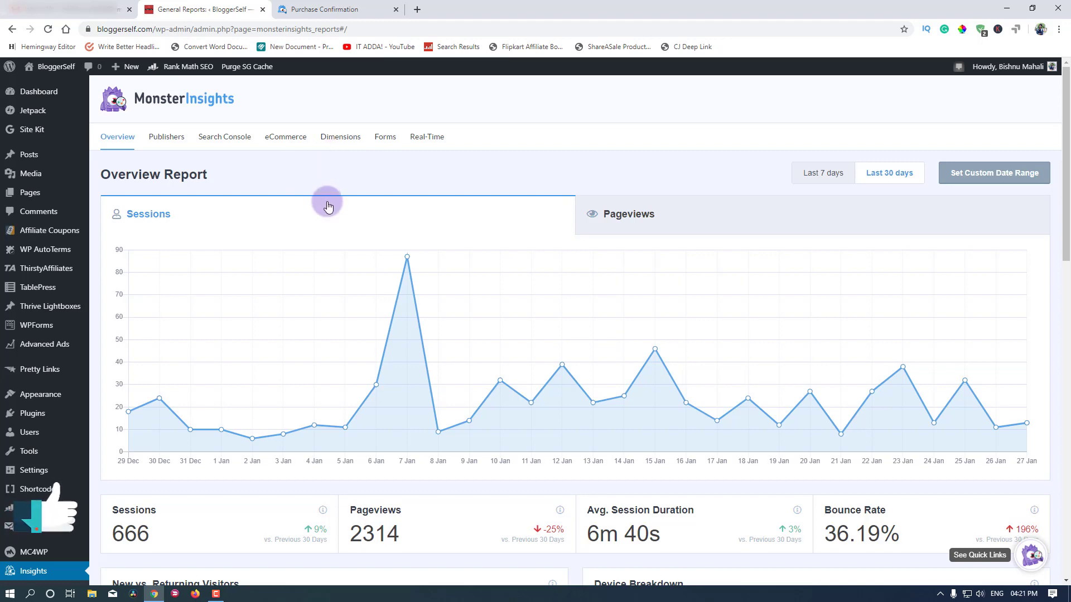
scroll(327, 202, "down", 5)
scroll(327, 205, "down", 1)
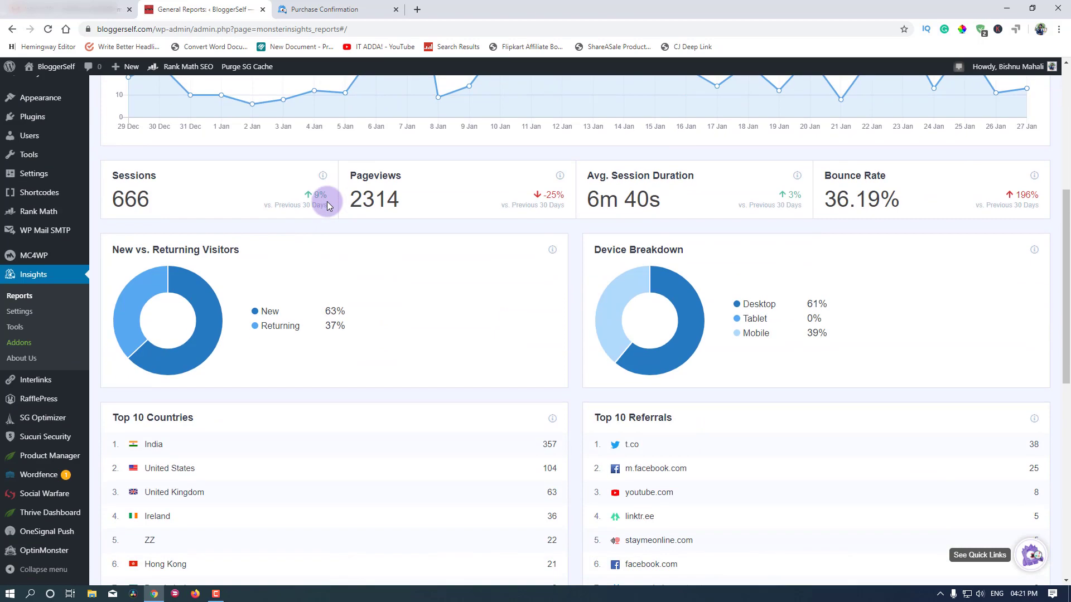
scroll(328, 205, "down", 4)
scroll(327, 205, "down", 5)
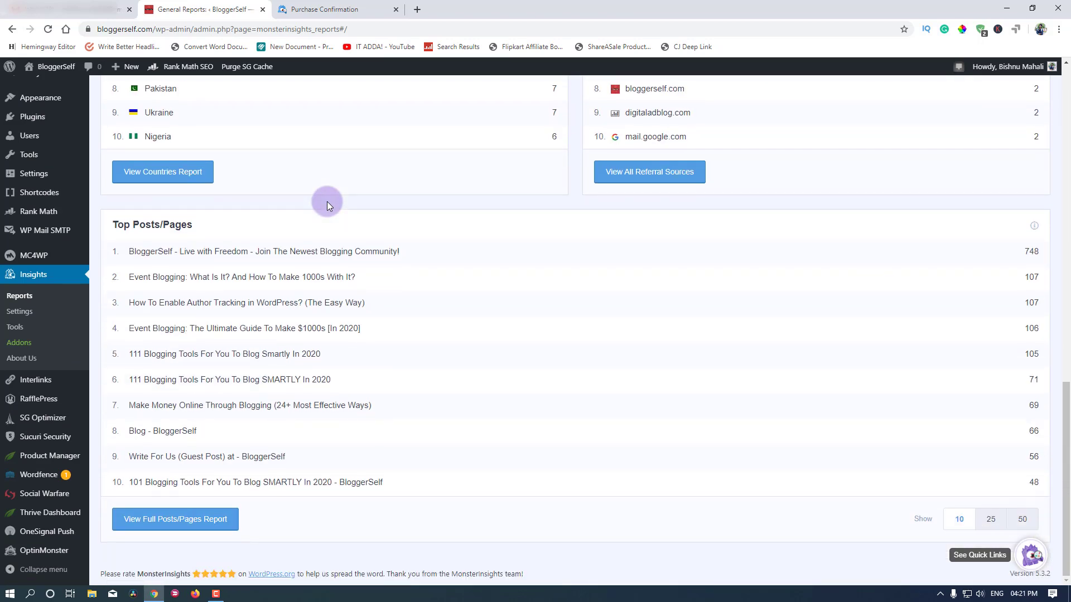
scroll(327, 205, "up", 15)
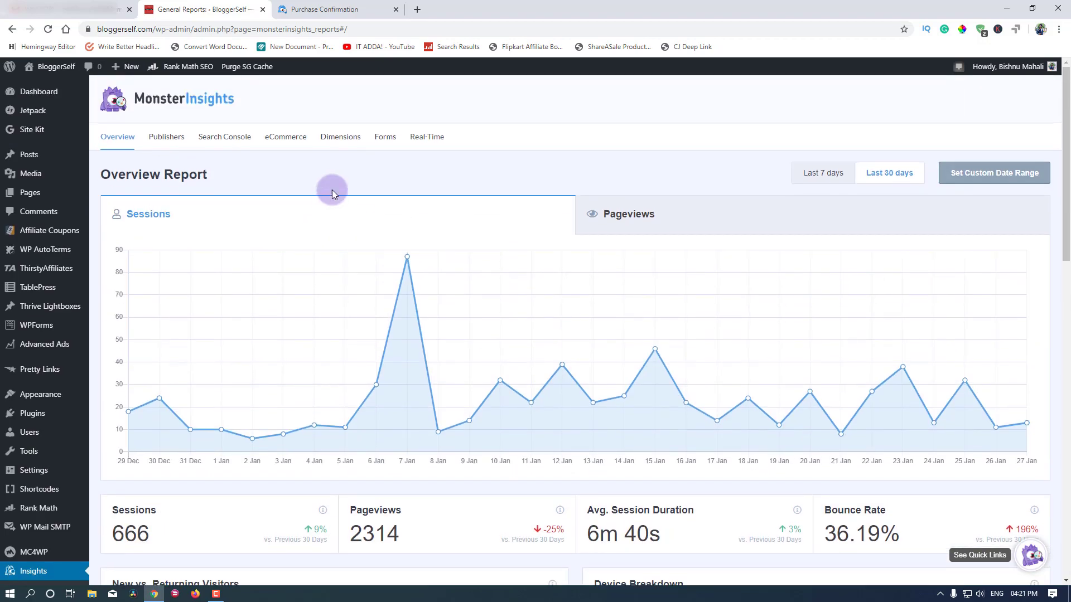